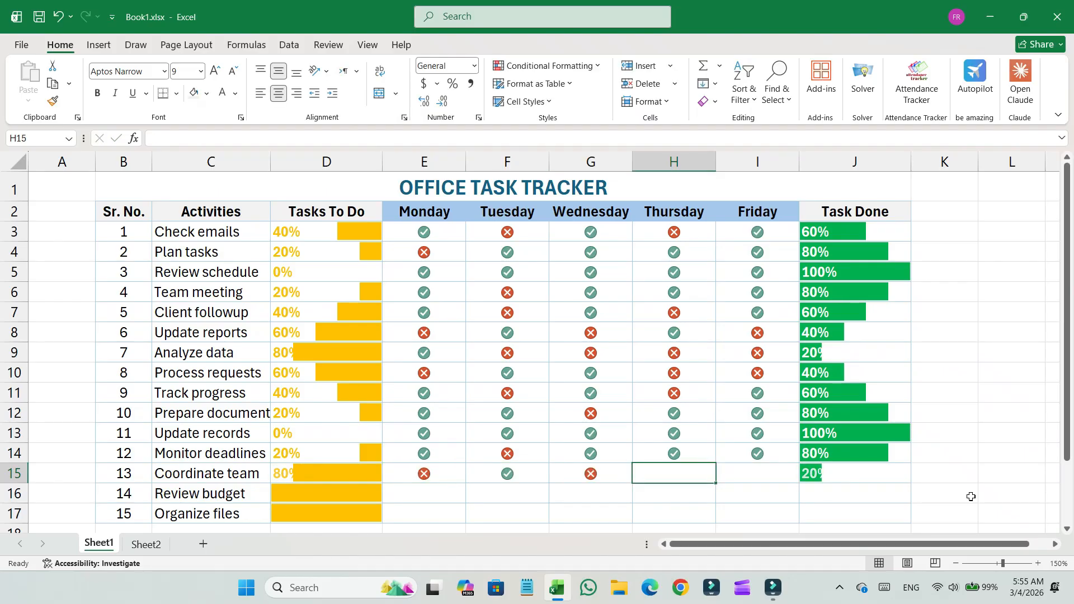
Step: Enter the status value 1 for the Coordinate team task in the Thursday column
text(1)
key(Tab)
key(Tab)
key(Tab)
key(Tab)
key(Tab)
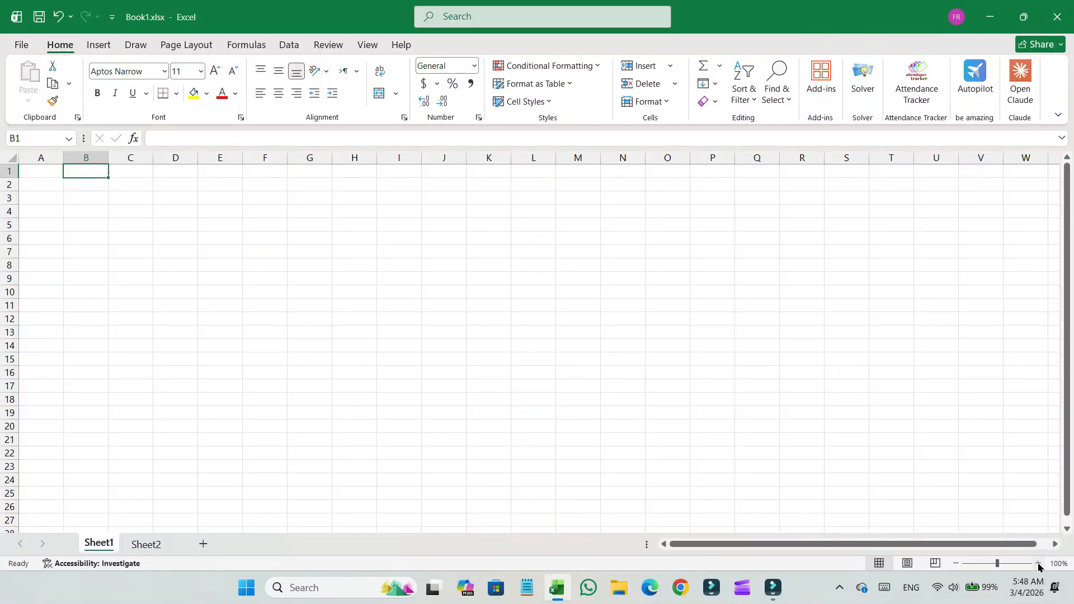
Step: Set the worksheet magnification to a custom 150%
click(1059, 563)
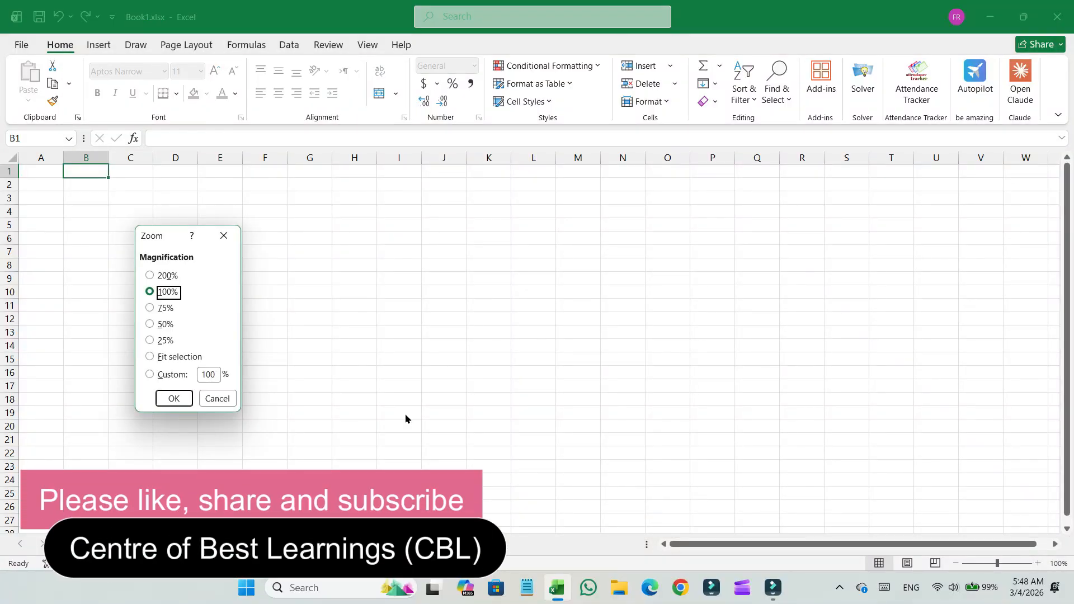
click(168, 374)
text(15)
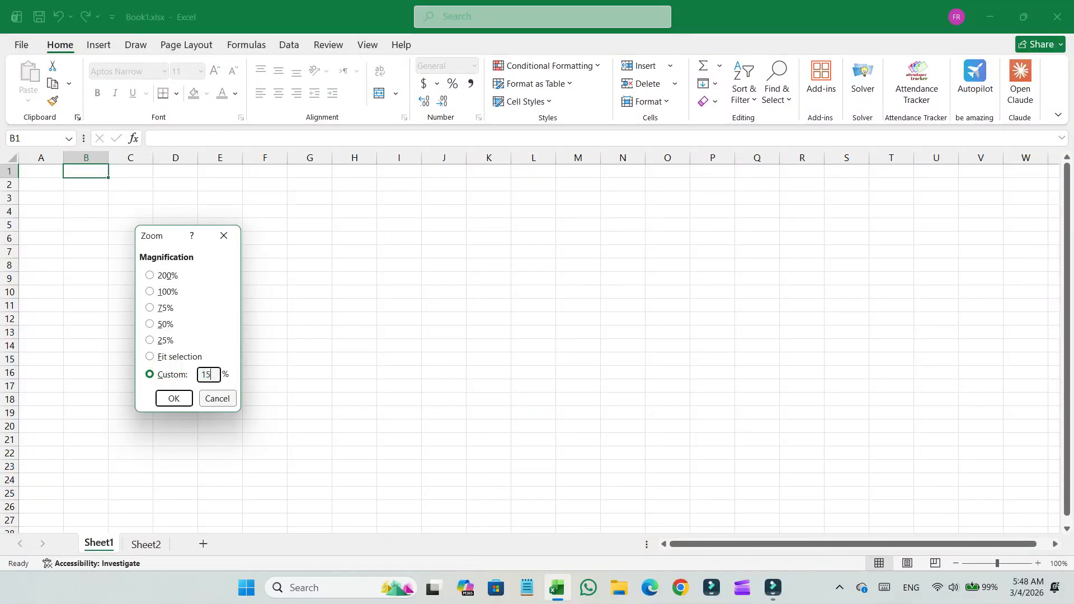
click(182, 398)
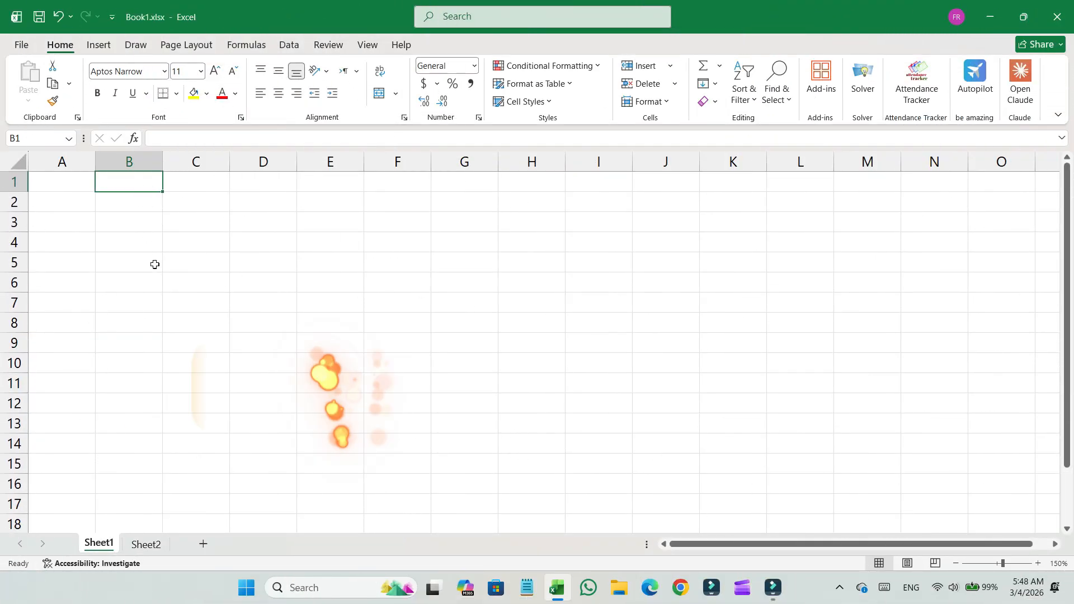
Step: Enter the title OFFICE TASK TRACKER in cell B1
text(TA)
key(BackSpace)
key(BackSpace)
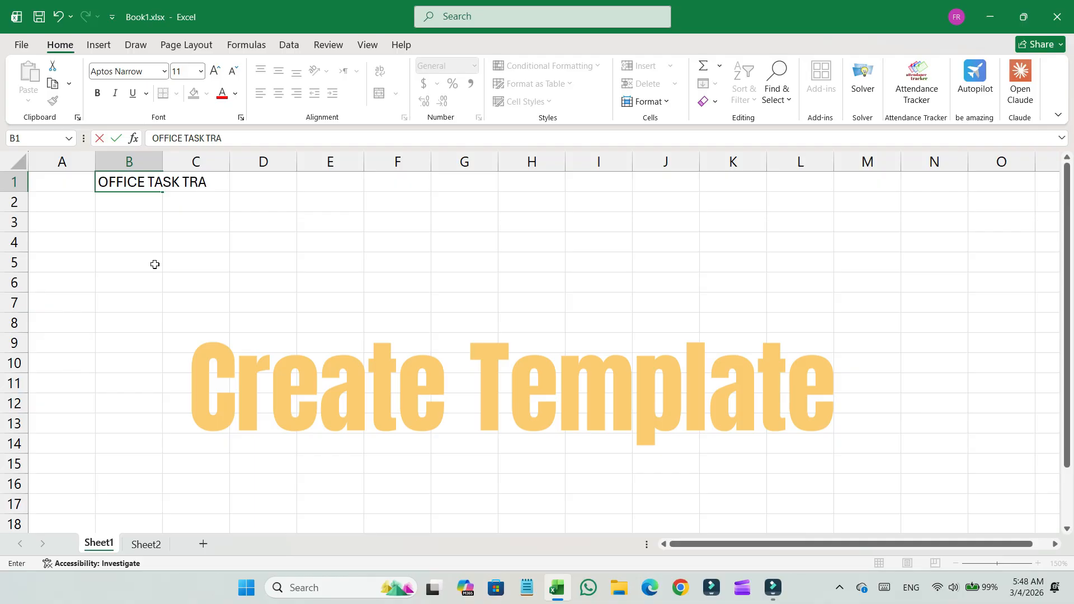
key(Return)
Step: Enter the headers Sr. No., Activities and Tasks To Do in cells B2 to D2
text(Sr)
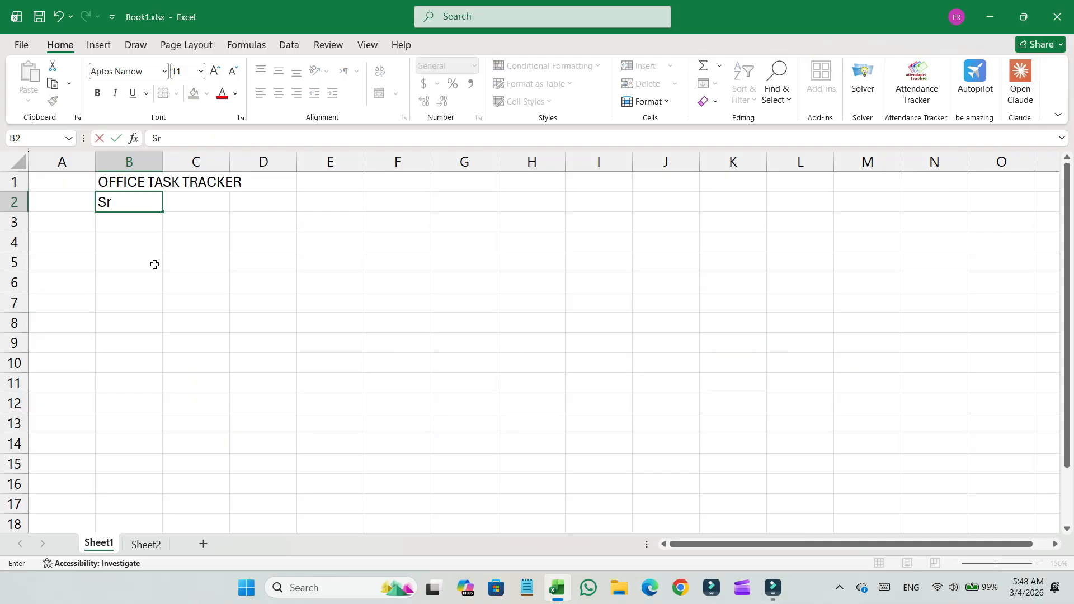
text(. No.)
key(Tab)
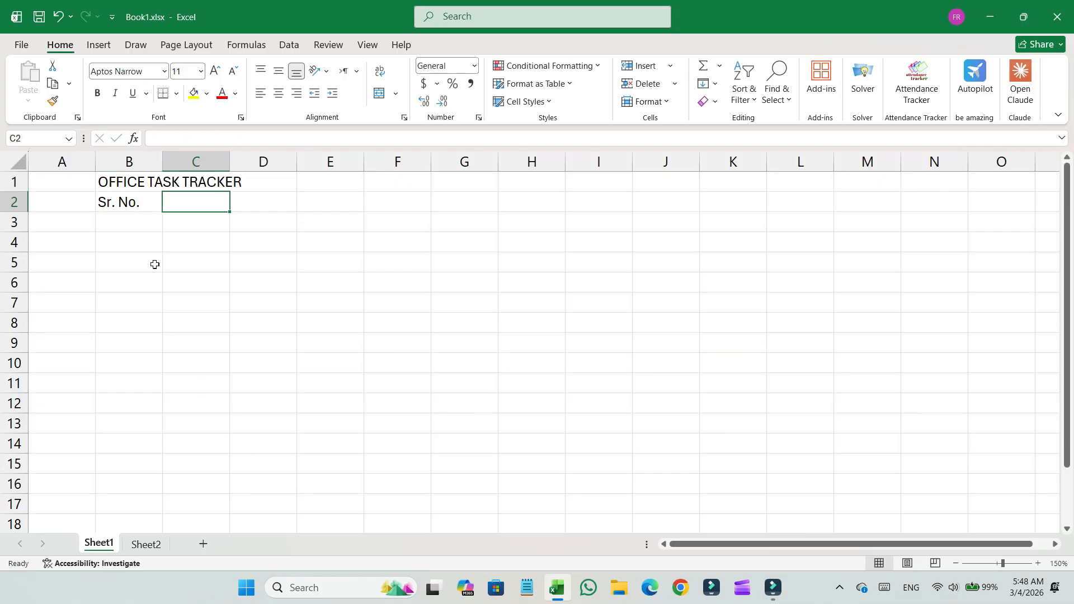
text(Activities)
key(Tab)
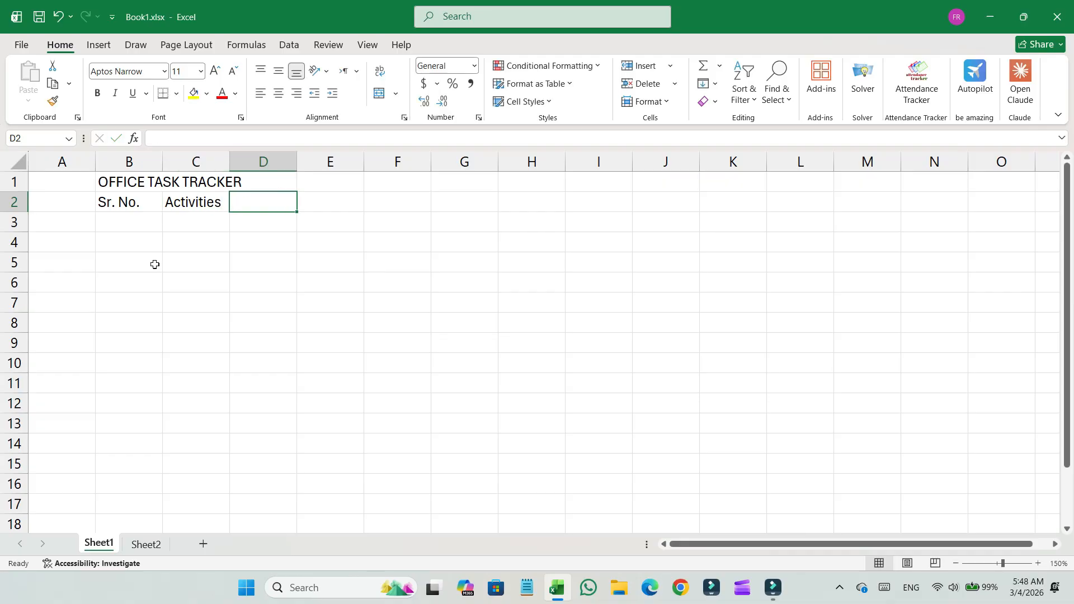
text(Tasks To)
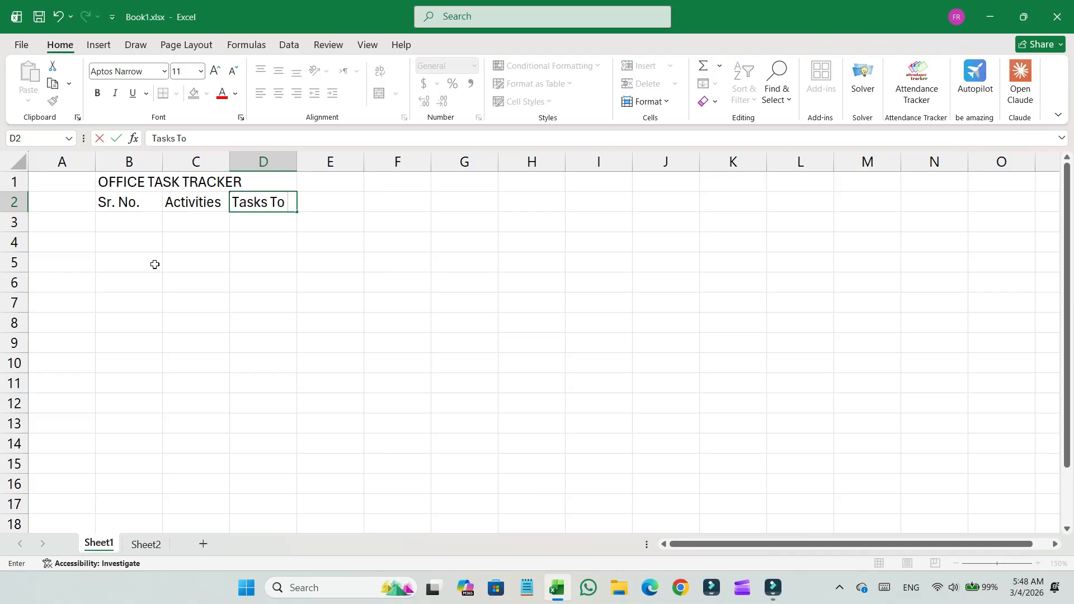
text( Do)
key(Tab)
Step: Enter Monday in E2, fill the weekday headers across to Friday in I2, and enter Task Done in J2
text(Mond)
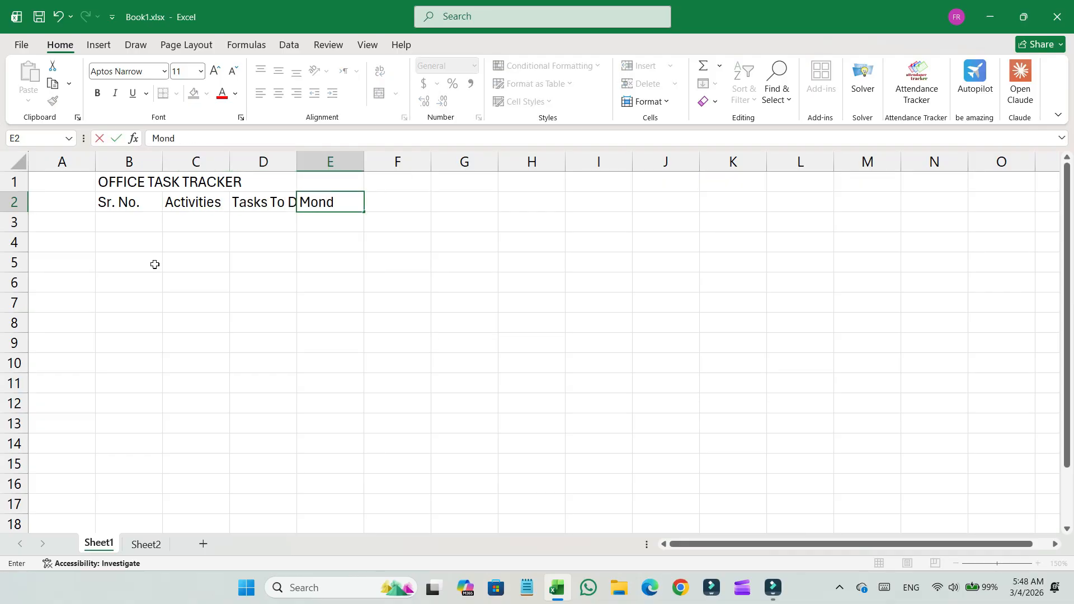
text(ay)
drag(366, 218, 630, 211)
click(662, 205)
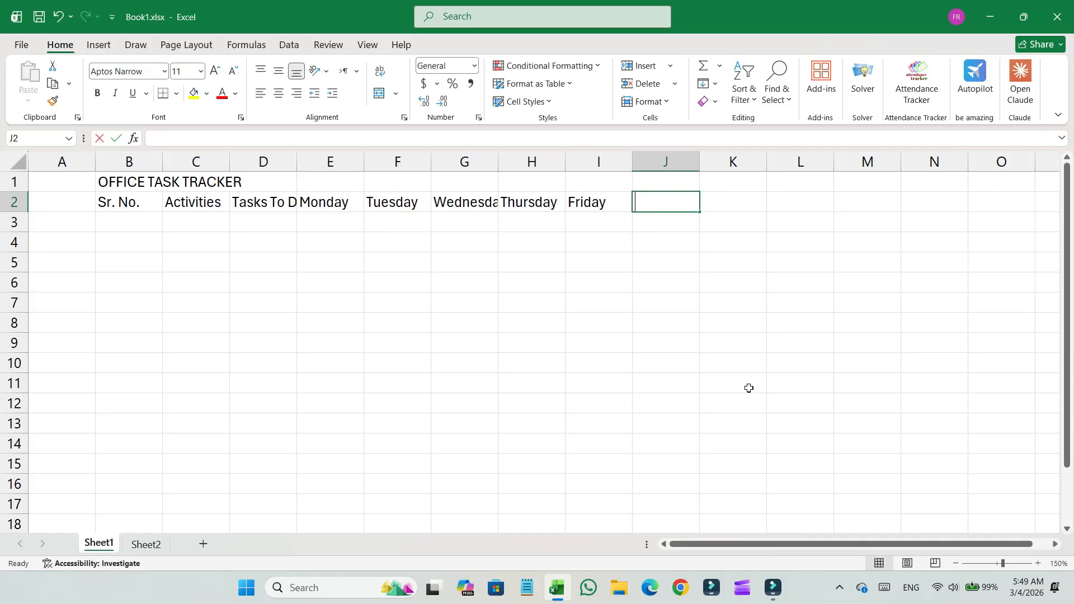
text(Task Done)
key(Return)
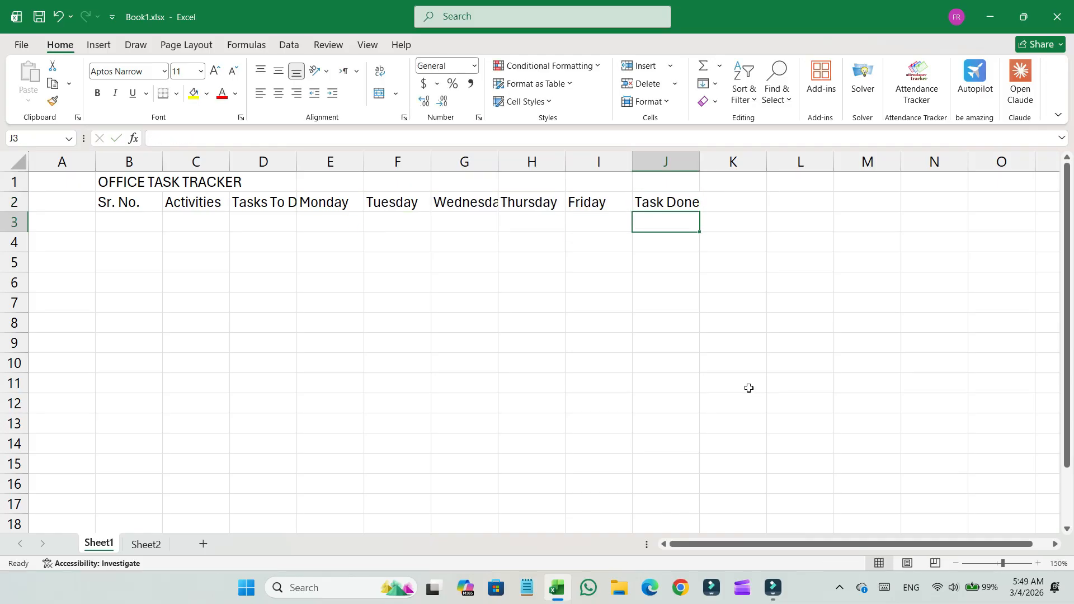
Step: Widen the weekday columns E through I equally so the full Wednesday header fits
drag(327, 161, 583, 161)
drag(498, 163, 532, 163)
click(421, 283)
Step: Widen the Tasks To Do and Task Done columns equally, and widen the Activities column
click(269, 165)
ctrl+click(750, 161)
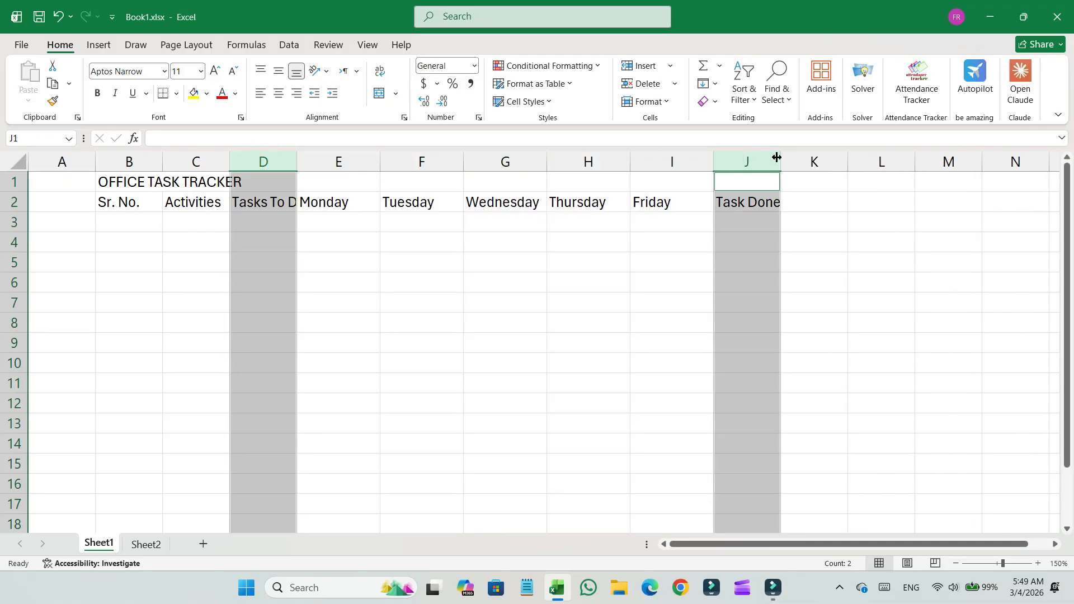
drag(780, 159, 871, 163)
click(442, 269)
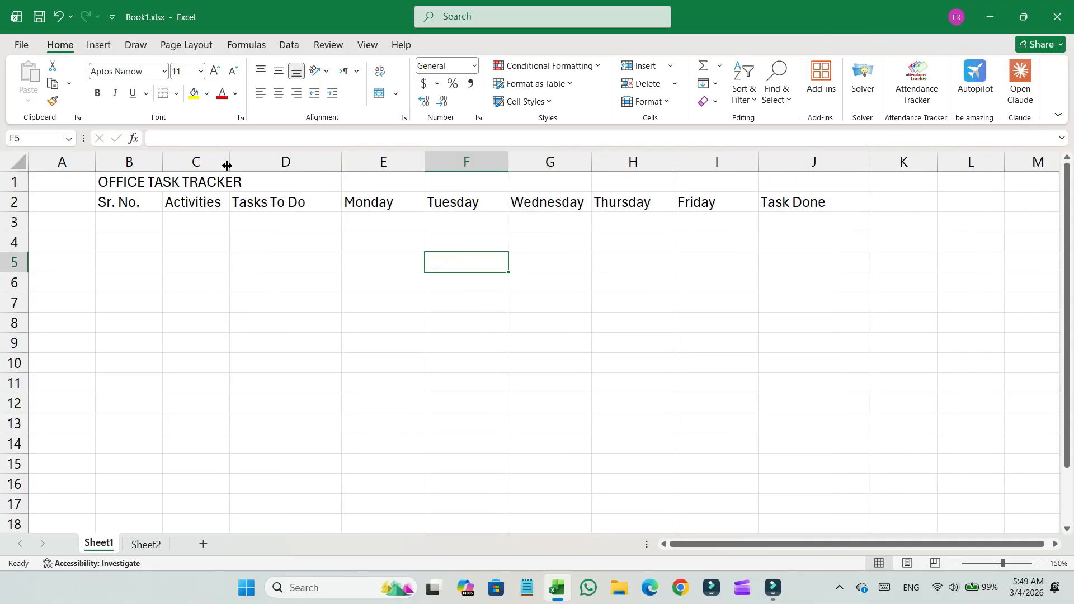
drag(230, 163, 270, 164)
Step: Narrow column B, and merge and center the title across B1:J1
drag(162, 163, 861, 182)
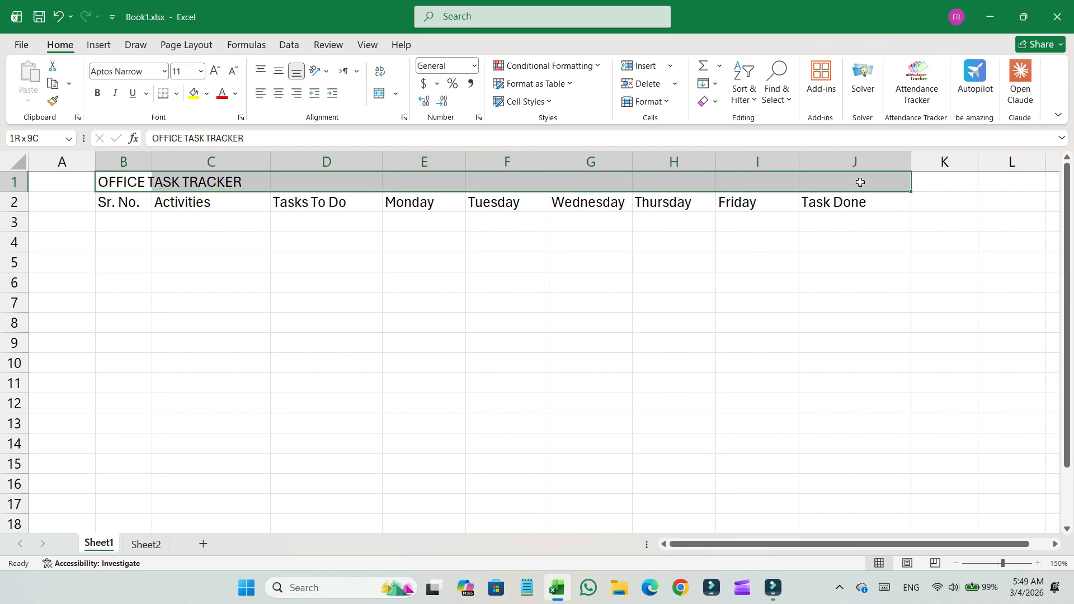
click(377, 97)
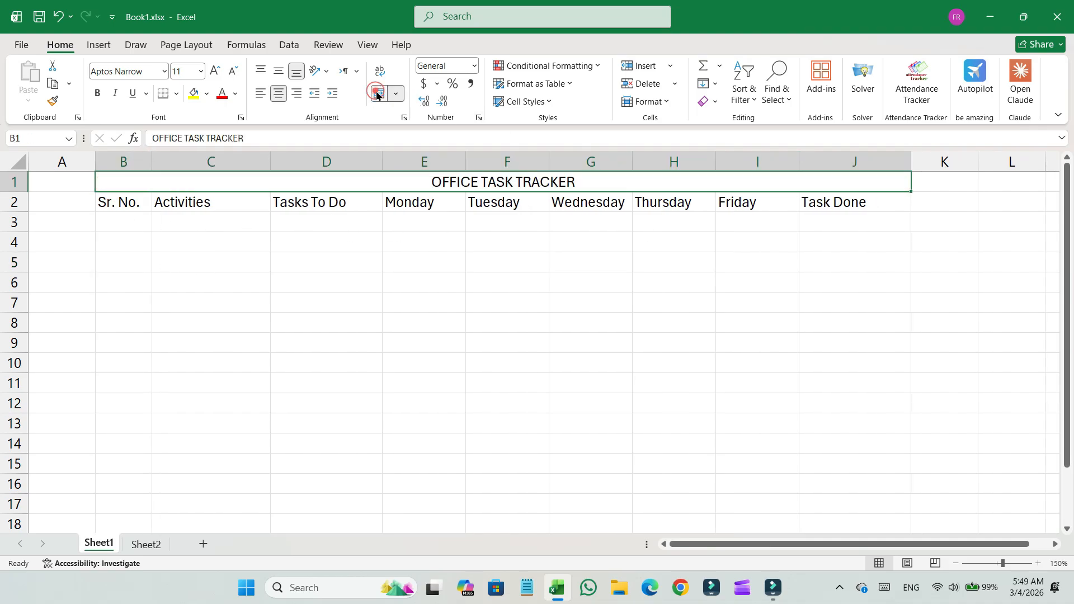
Step: Format the title as bold, 16 pt, with a dark teal font color
click(98, 94)
click(214, 72)
click(214, 72)
click(213, 72)
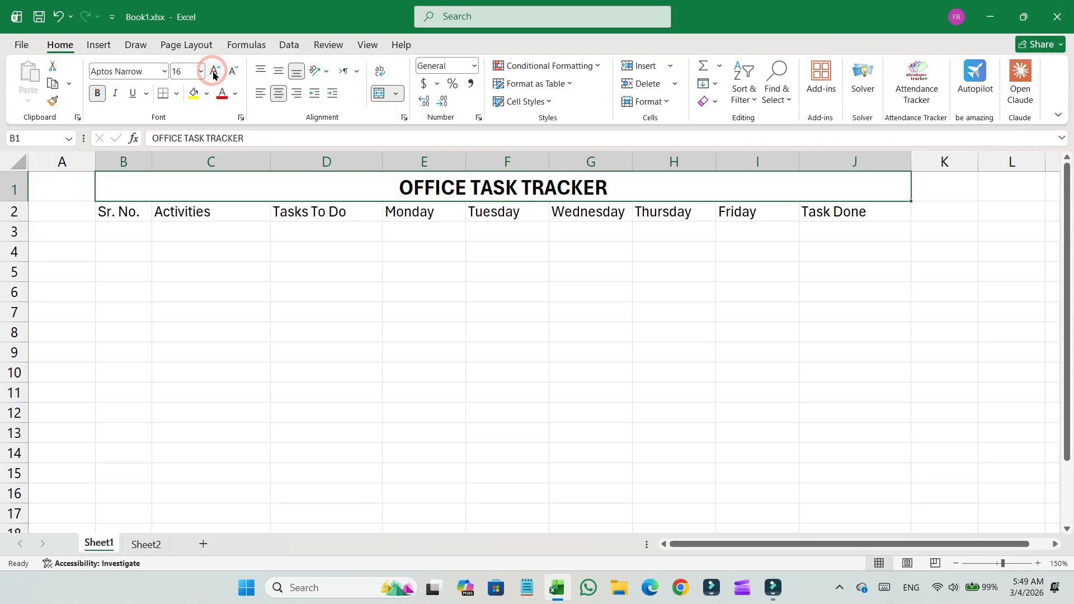
click(235, 94)
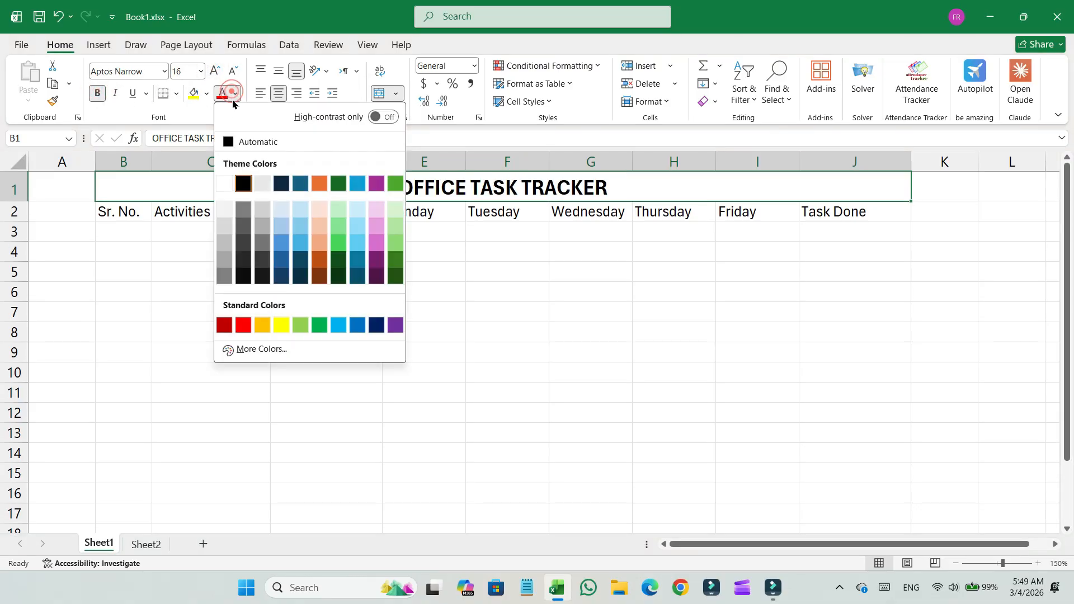
click(299, 184)
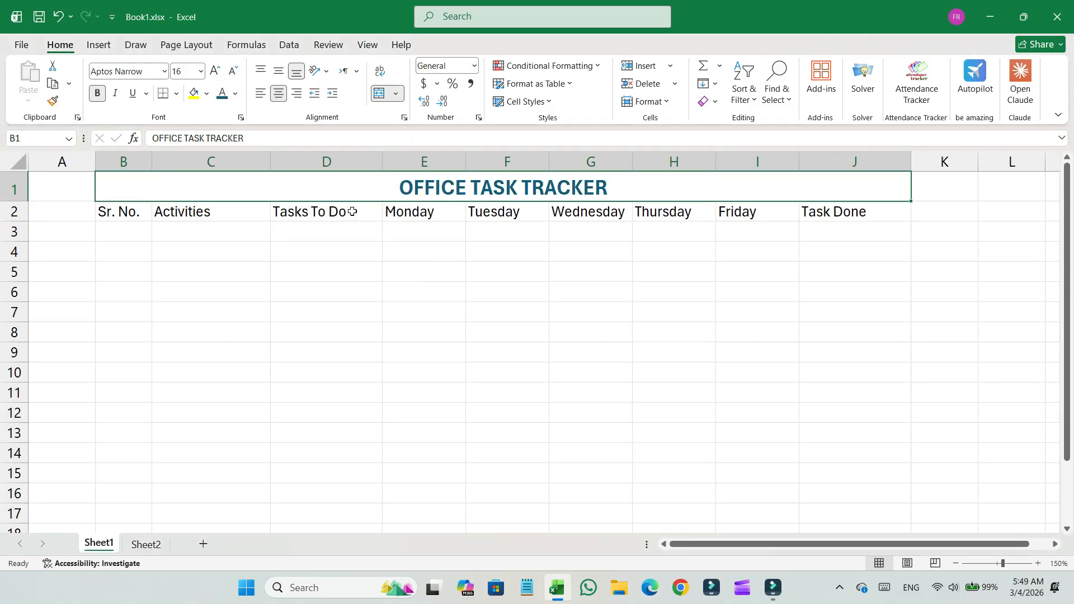
Step: Center the headers in B2:J2 and make them bold
drag(148, 205, 862, 211)
click(278, 93)
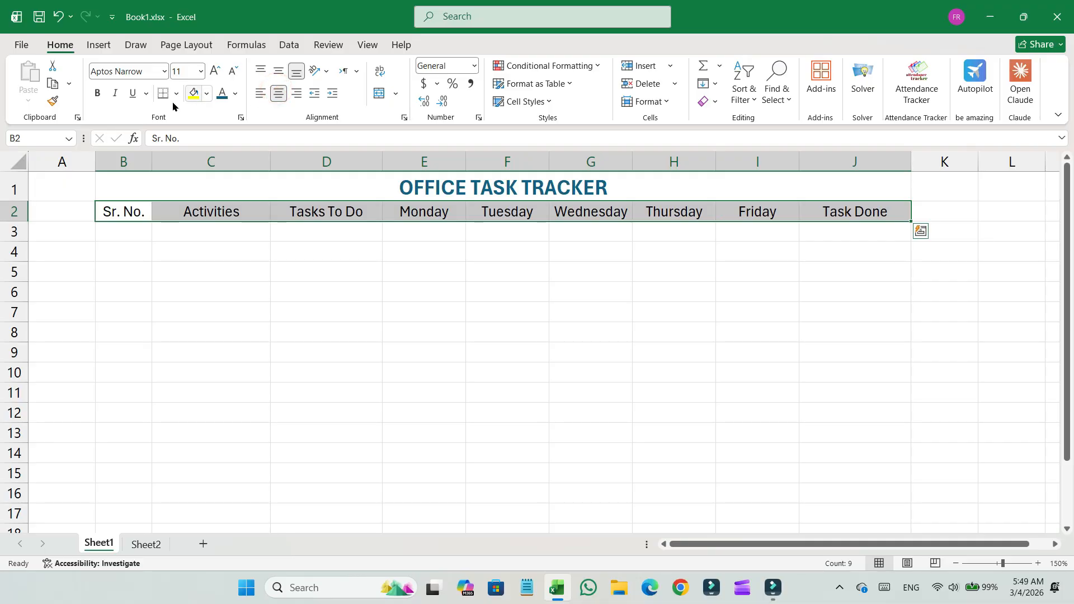
click(98, 93)
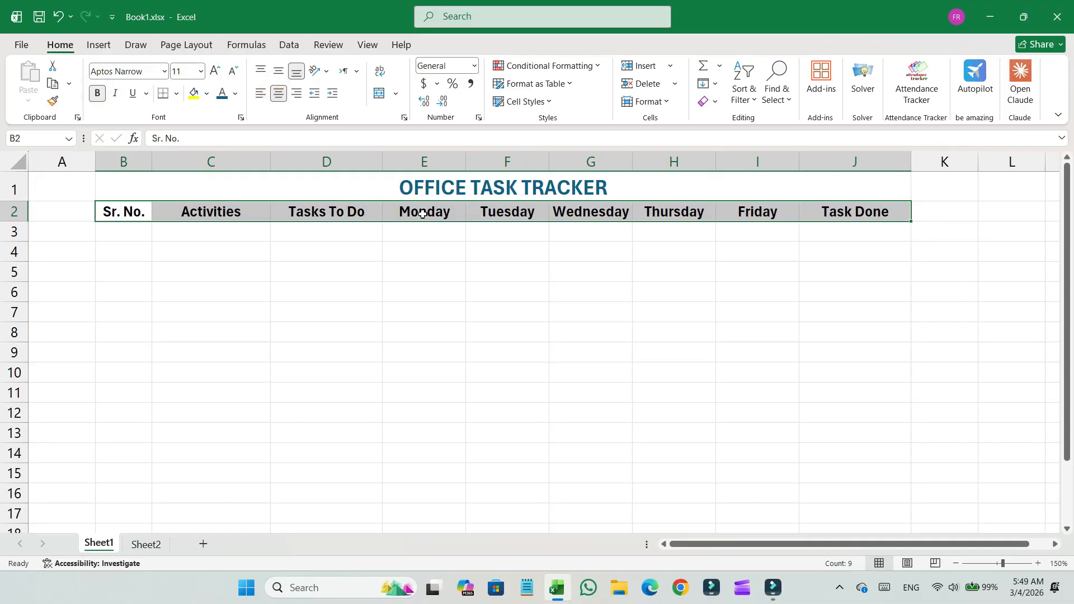
Step: Fill the Monday to Friday header cells E2:I2 with light blue
drag(427, 210, 739, 215)
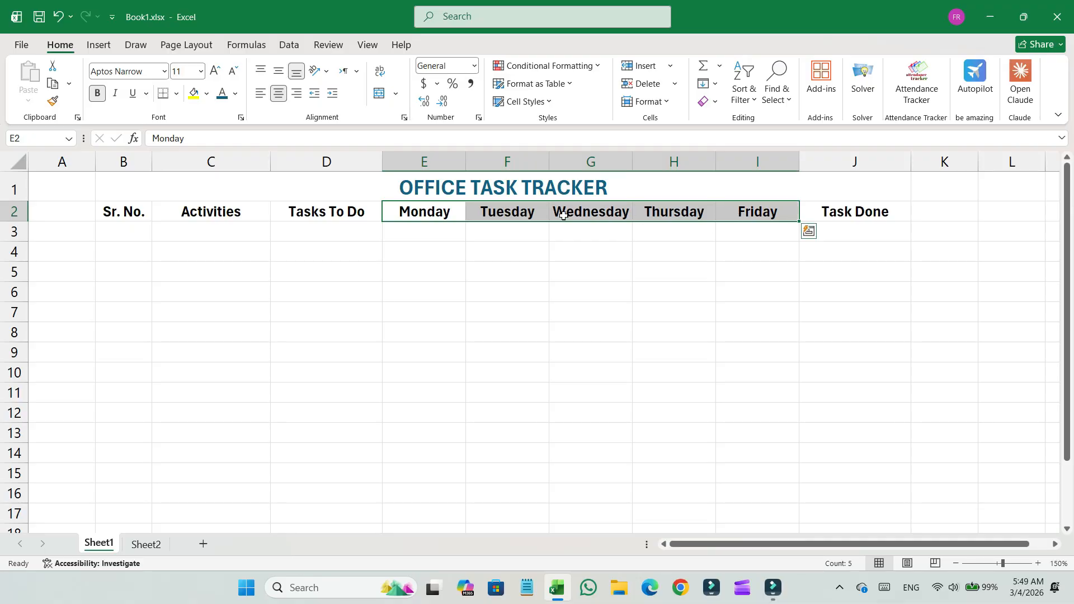
click(208, 95)
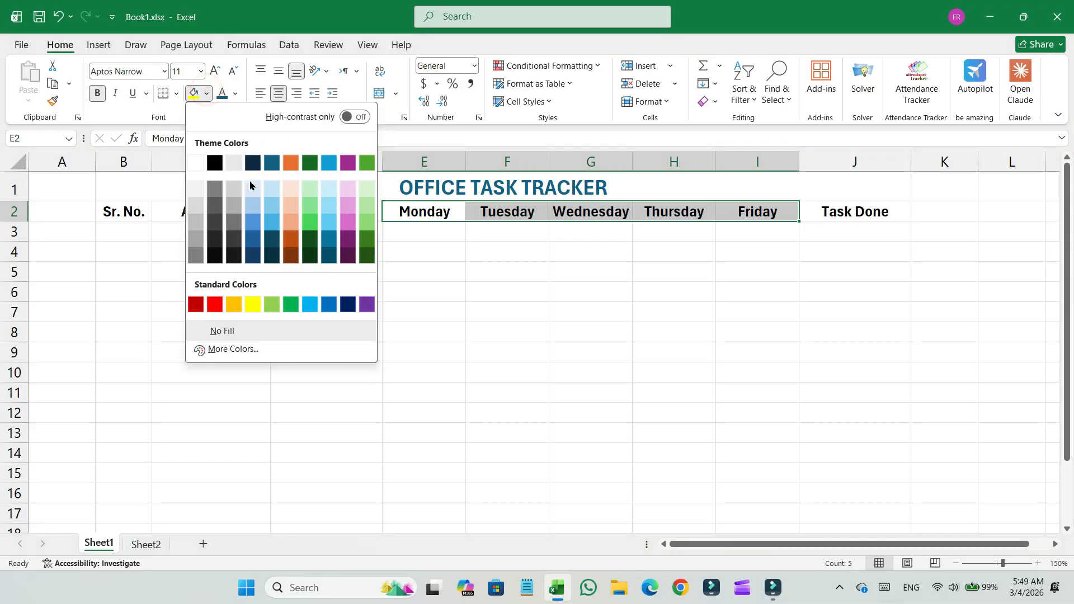
click(253, 205)
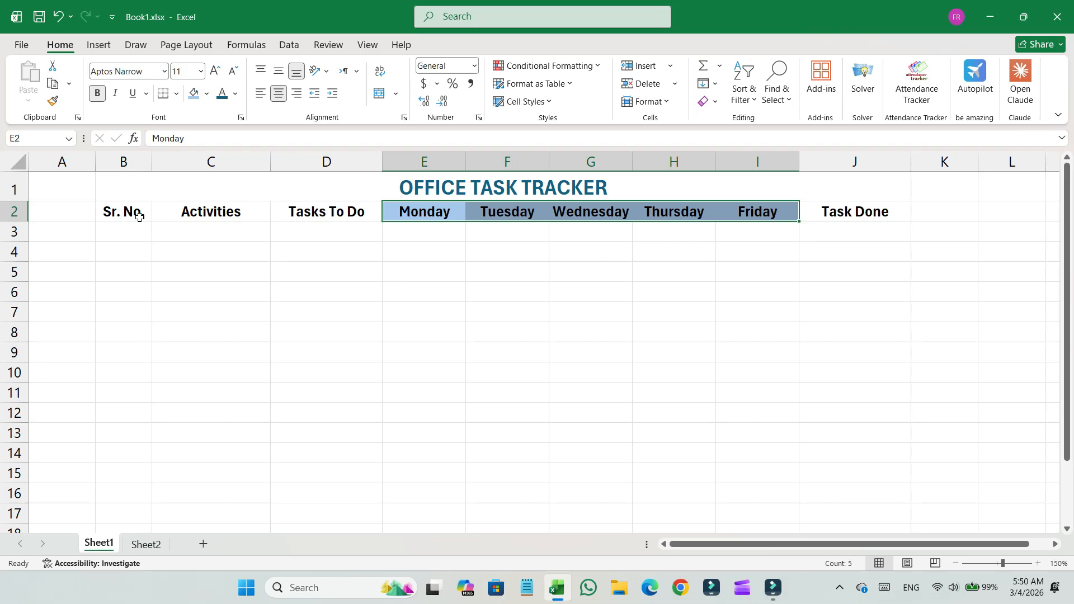
Step: Copy the task list in B2:B16 of Sheet2 and paste it into the Activities column of Sheet1 starting at C3
click(180, 230)
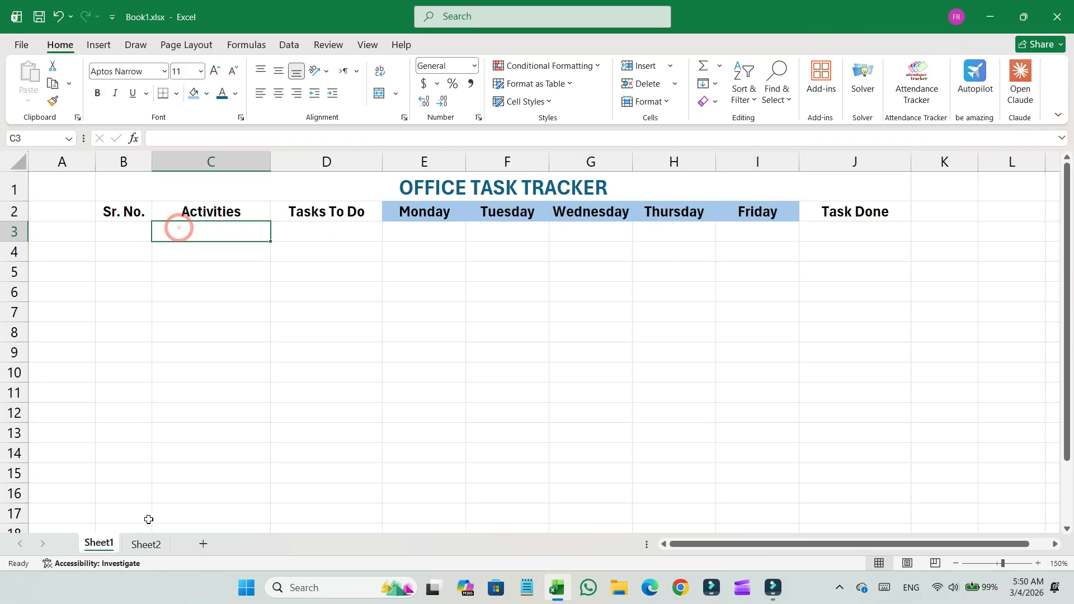
click(146, 544)
drag(139, 205, 148, 481)
right_click(148, 470)
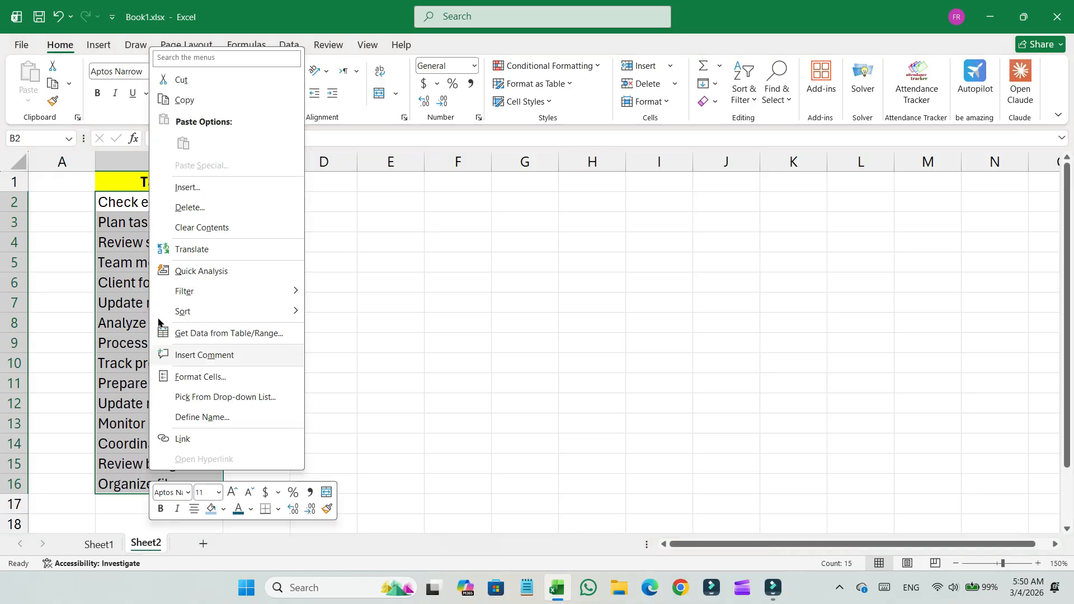
click(184, 101)
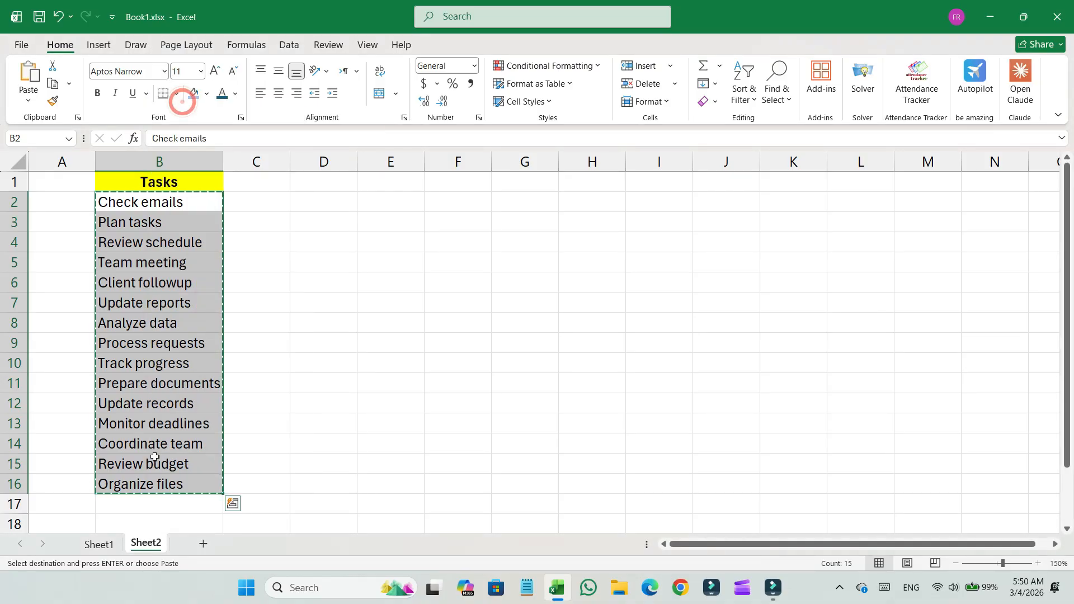
click(103, 544)
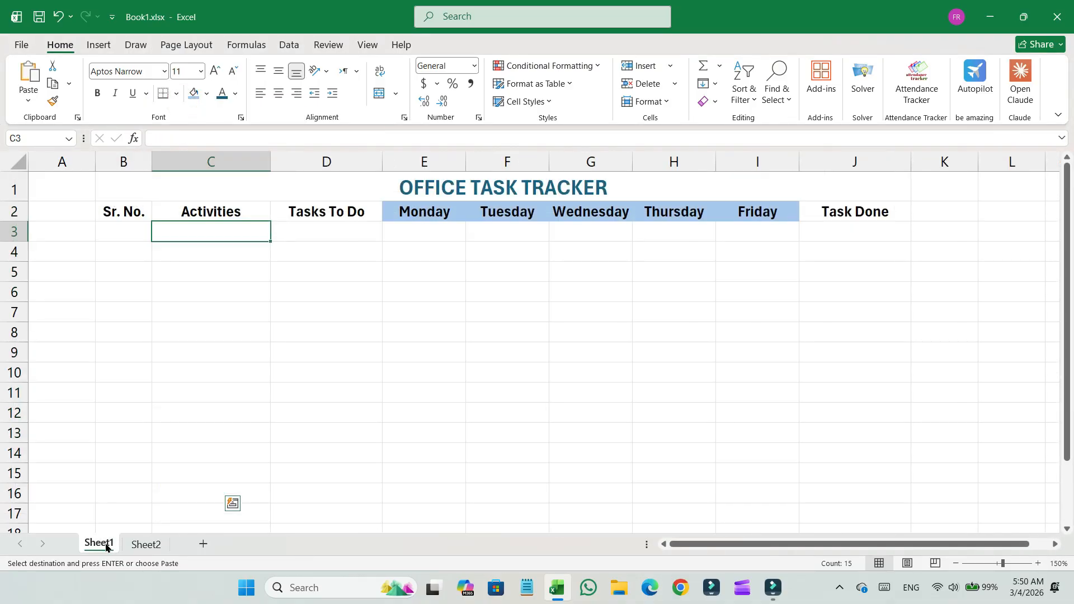
right_click(189, 230)
click(244, 262)
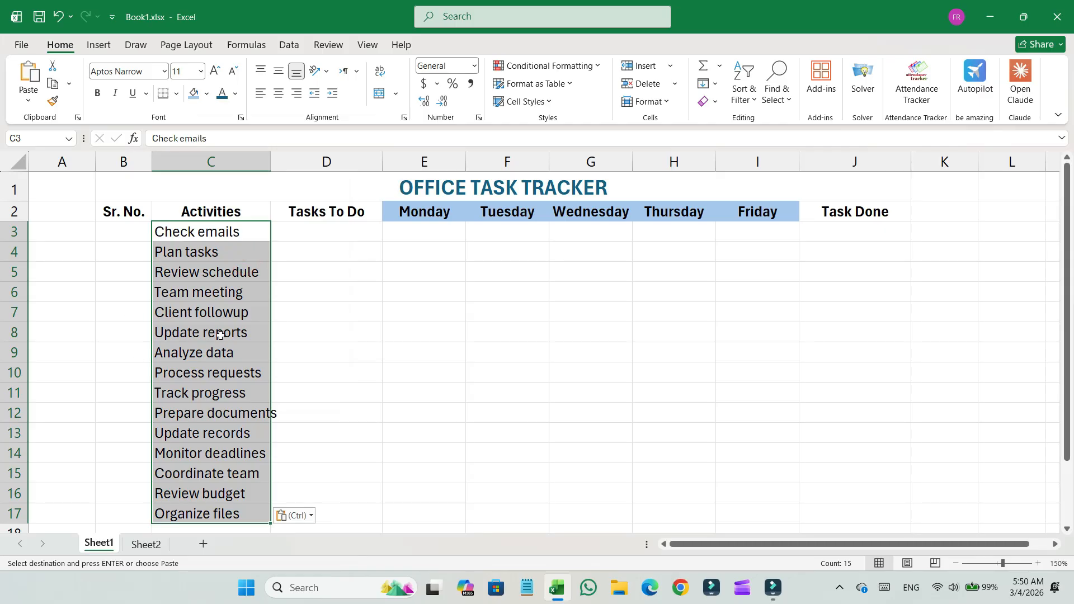
Step: Number the activities 1 to 15 in B3:B17 as a filled series and center the numbers
click(135, 234)
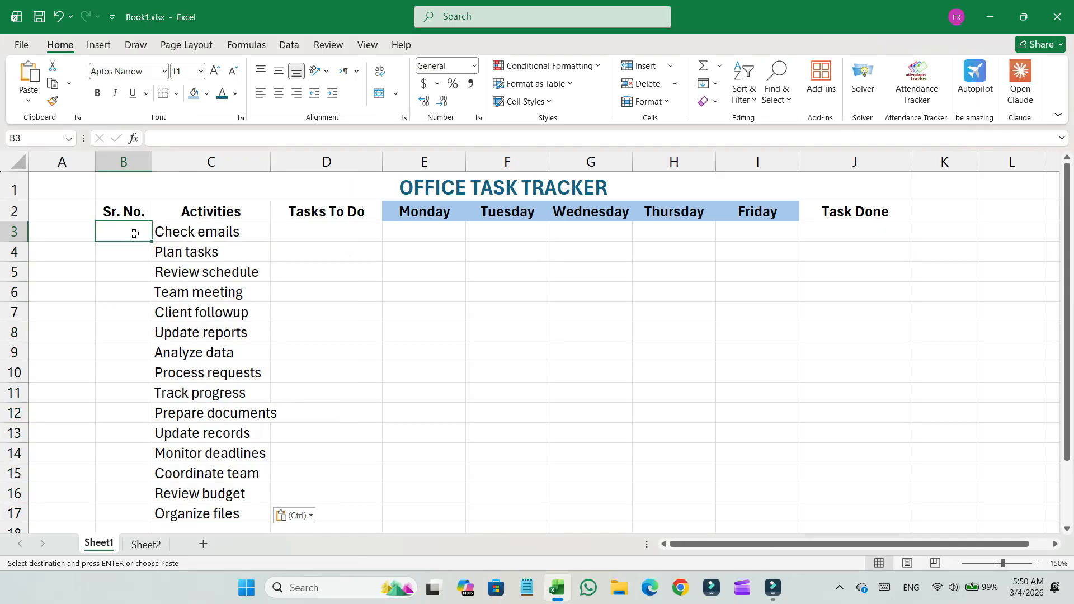
text(1)
key(Return)
text(2)
key(Return)
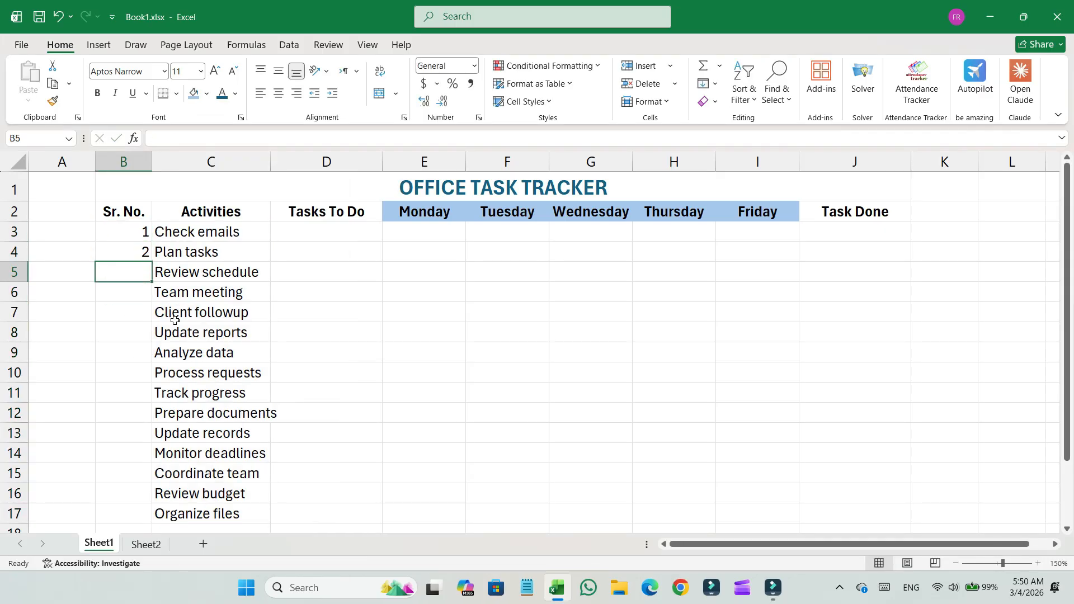
drag(128, 233, 145, 518)
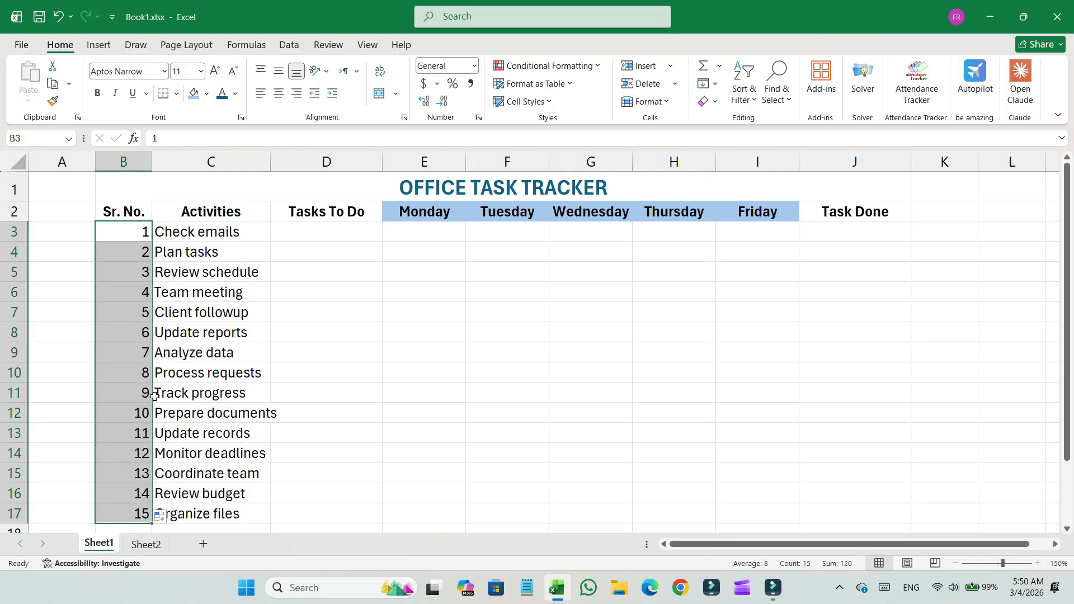
click(278, 94)
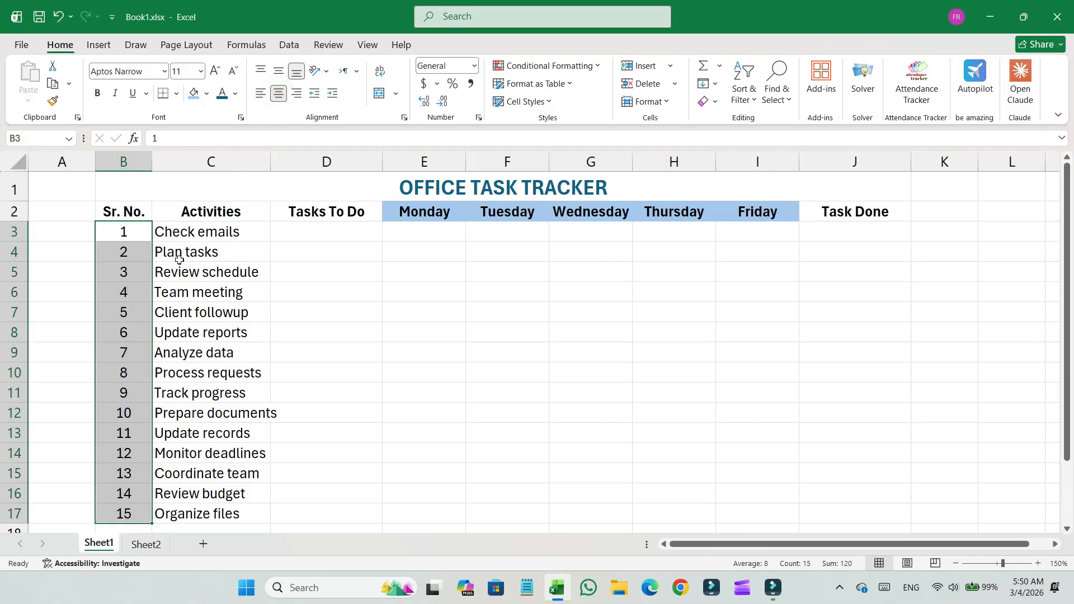
Step: Apply light blue outline and inside borders to the tracker table B2:J17
drag(124, 212, 862, 514)
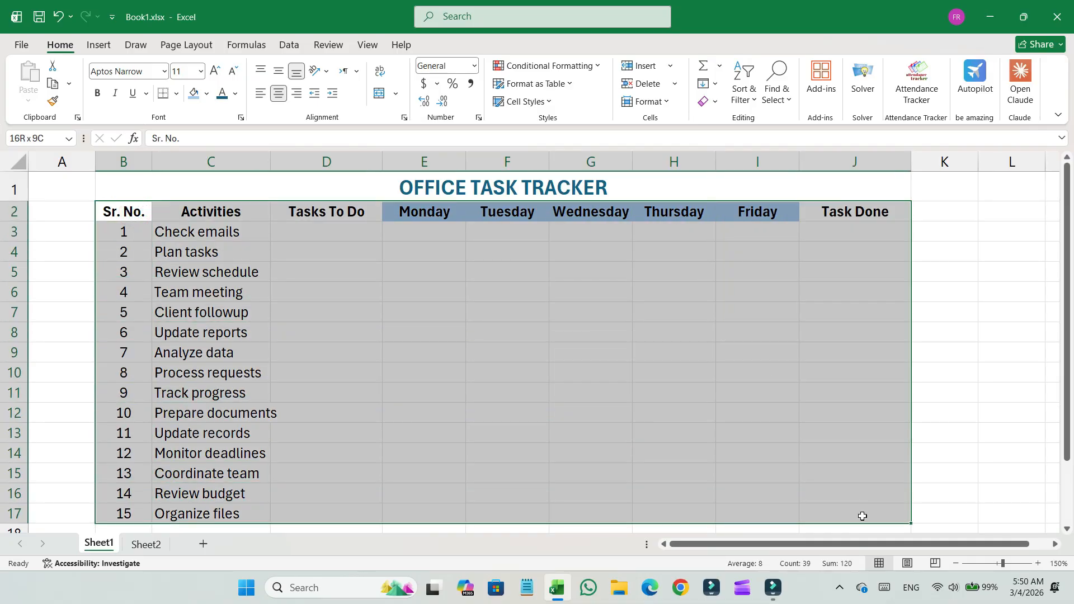
right_click(491, 384)
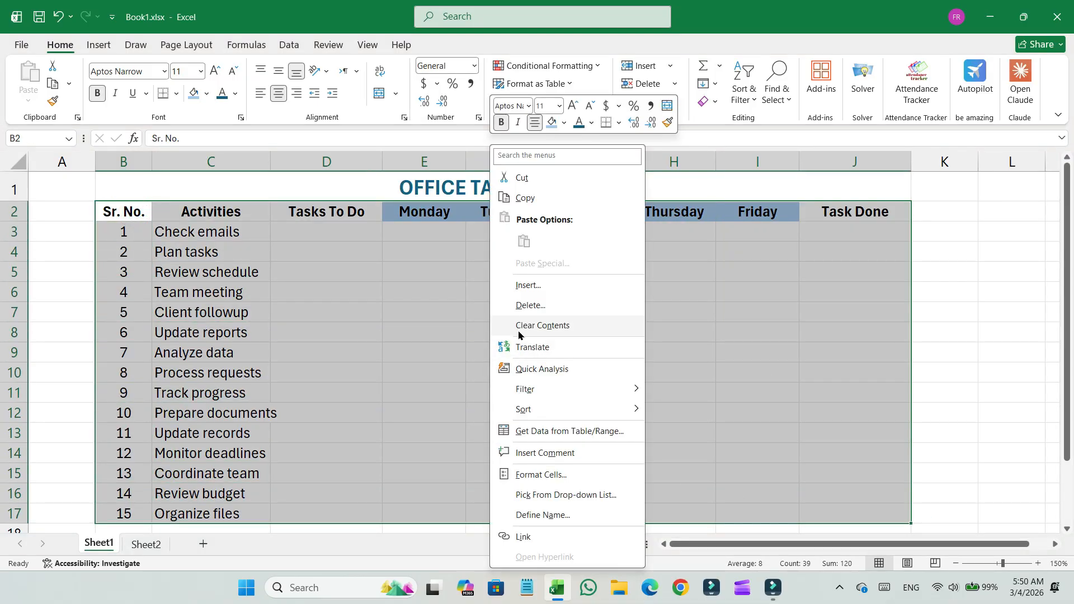
click(541, 474)
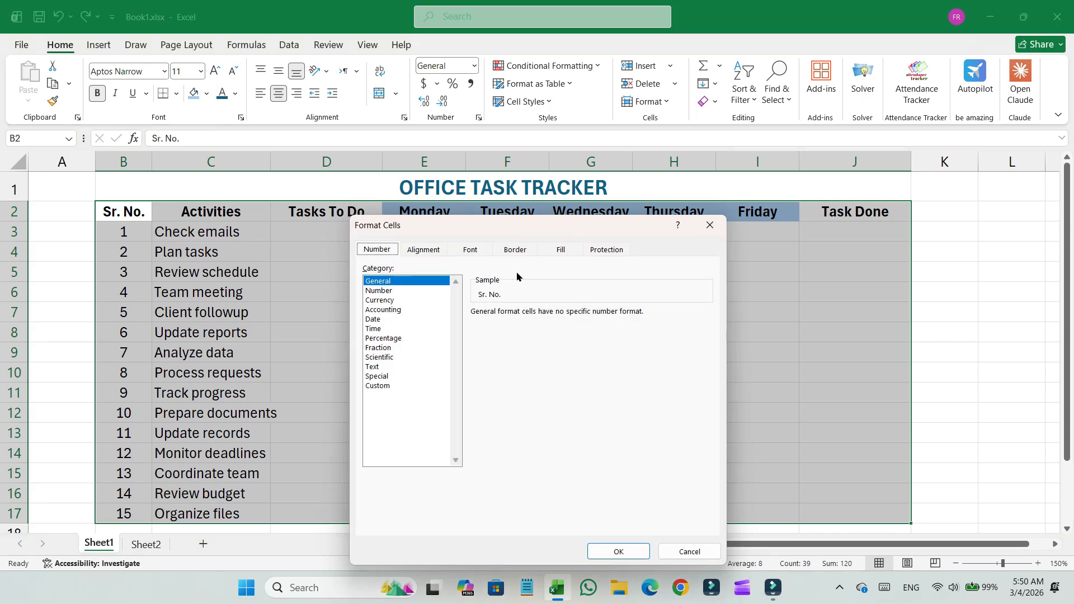
click(516, 251)
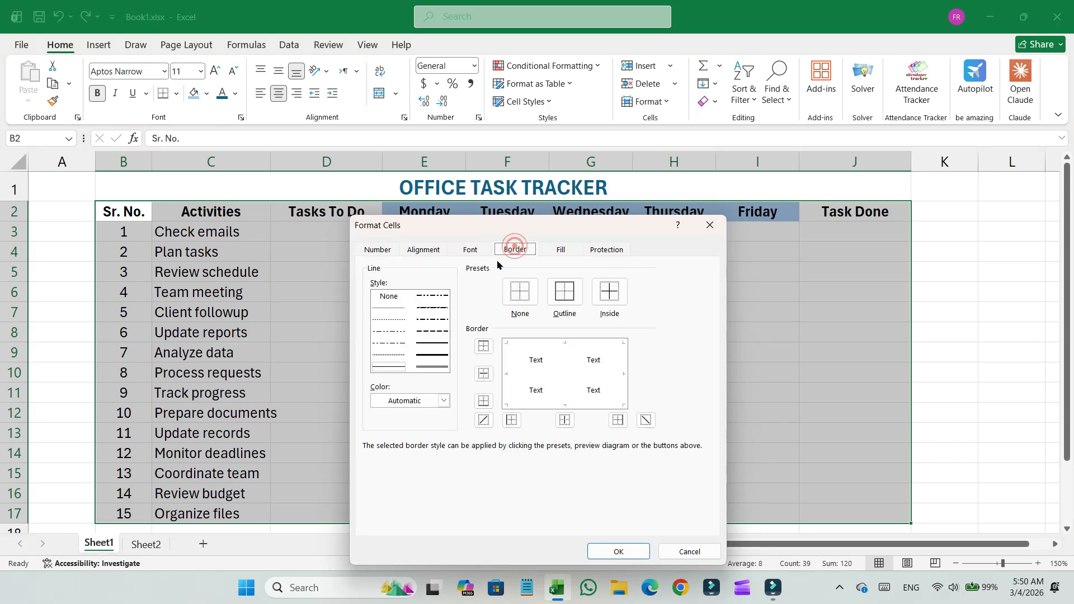
click(415, 394)
click(440, 260)
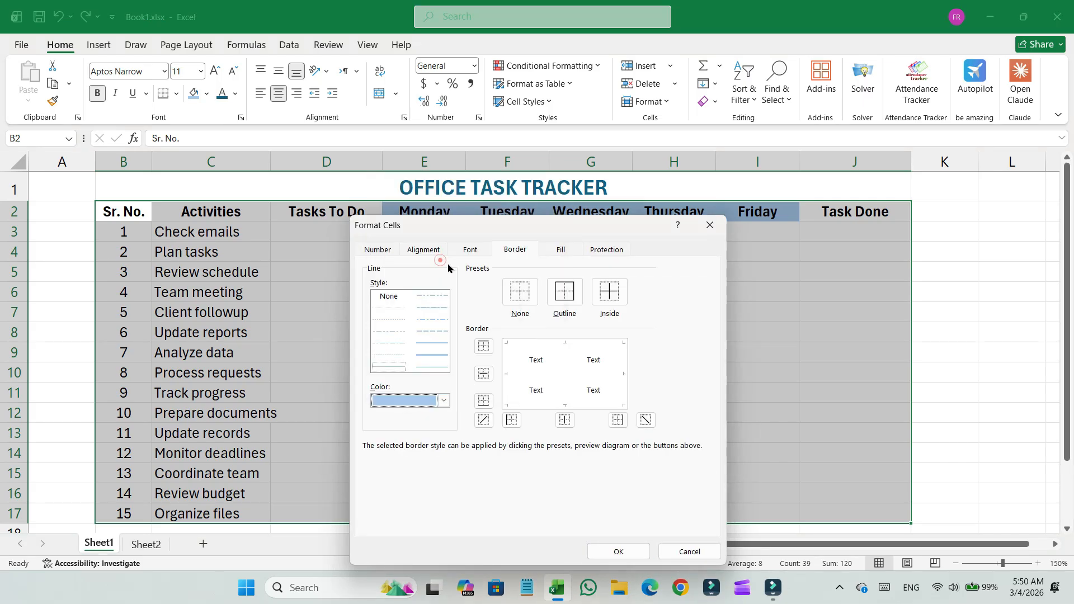
click(564, 291)
click(609, 292)
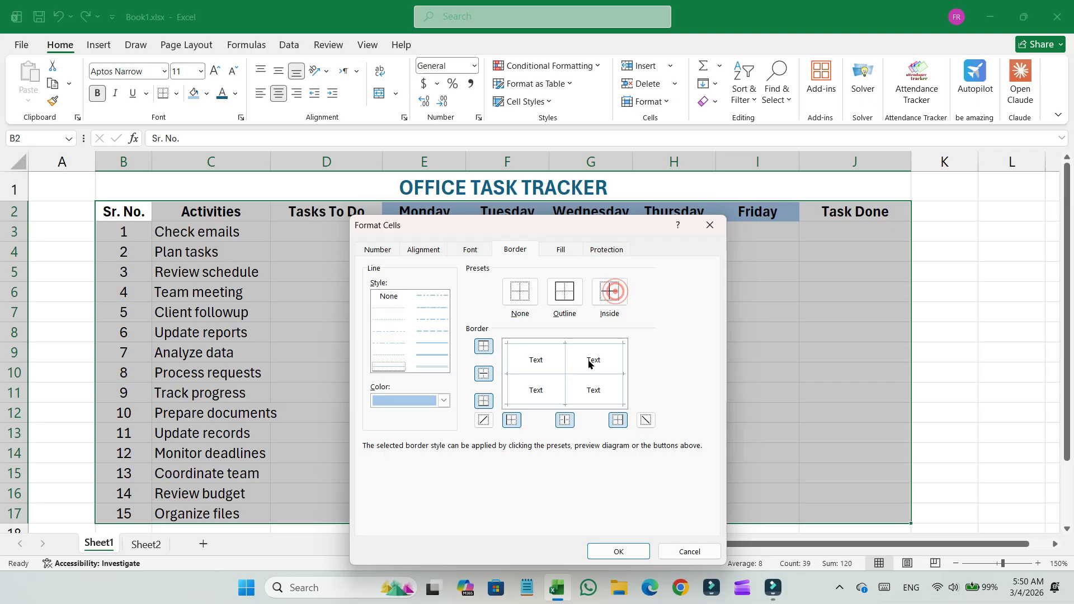
click(597, 546)
click(524, 473)
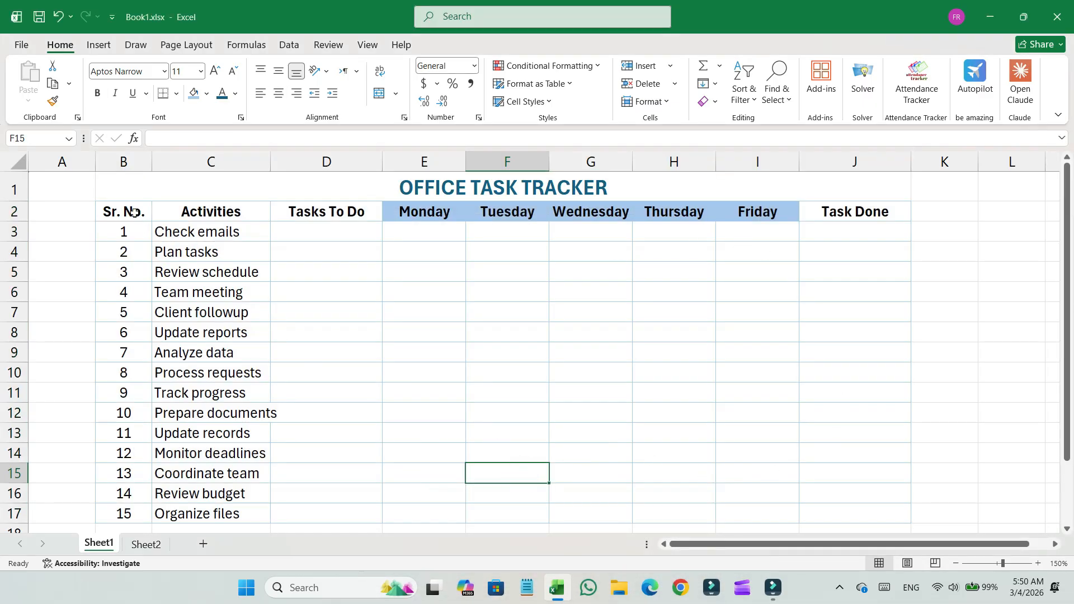
Step: Middle-align B2:J17 vertically and fill the Sr. No., Activities, Tasks To Do and Task Done headers with light gray
drag(134, 211, 806, 507)
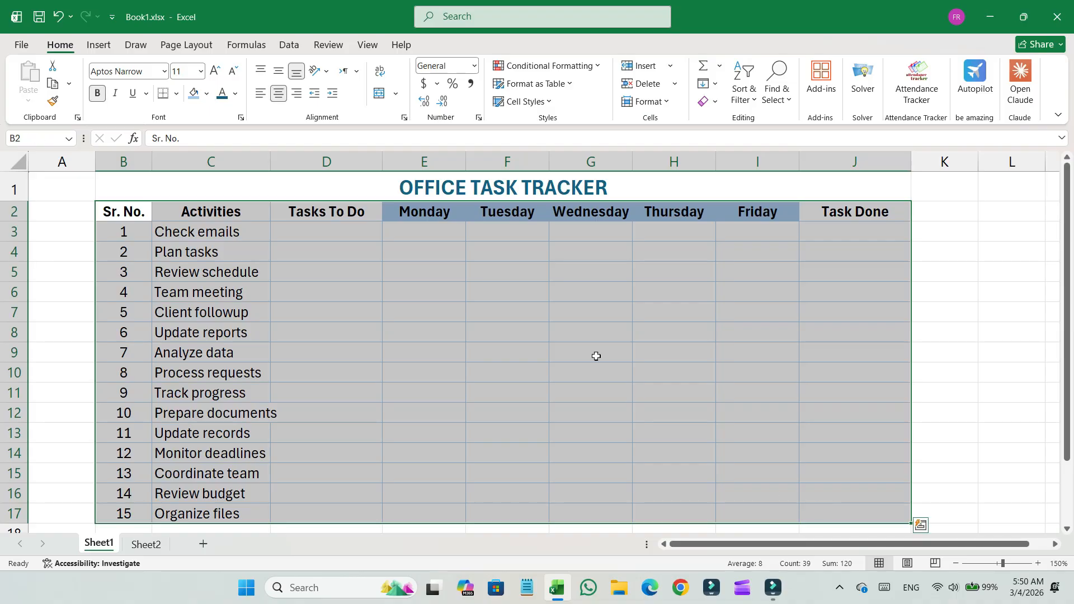
click(280, 71)
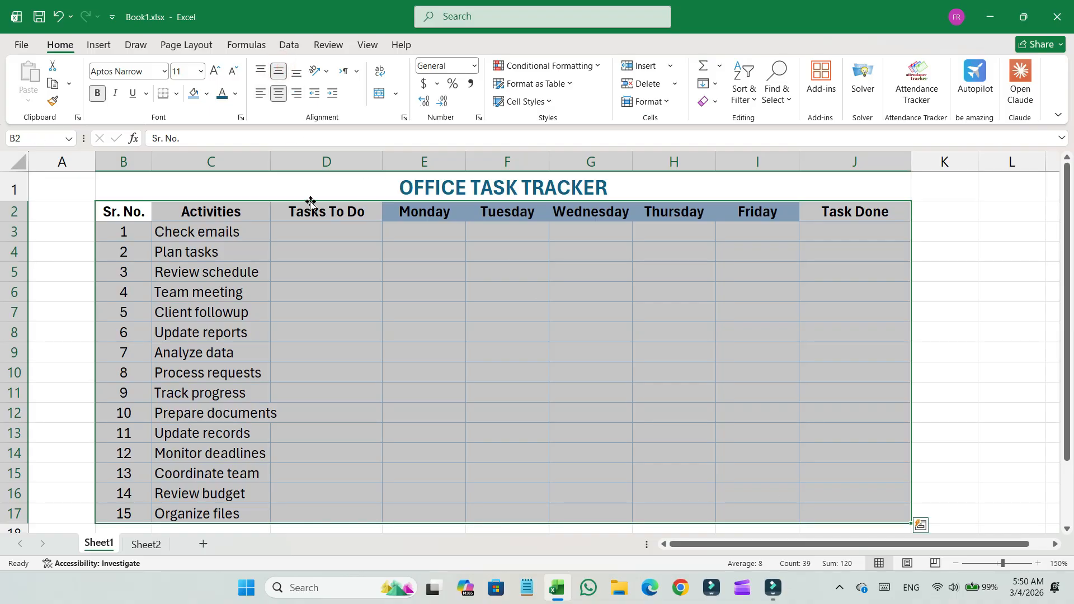
drag(135, 206, 358, 213)
ctrl+click(830, 213)
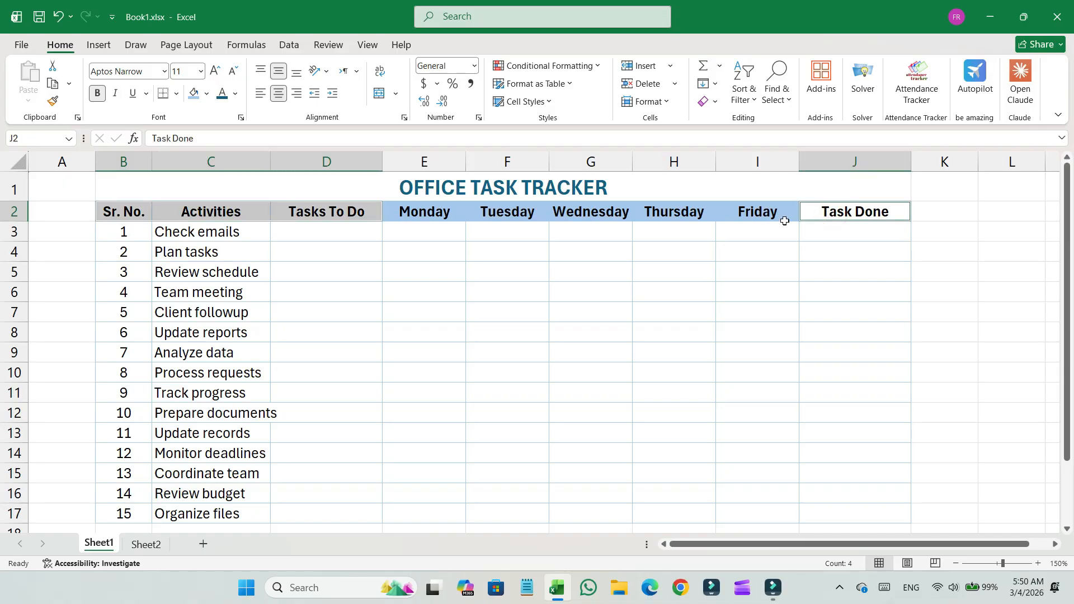
click(206, 93)
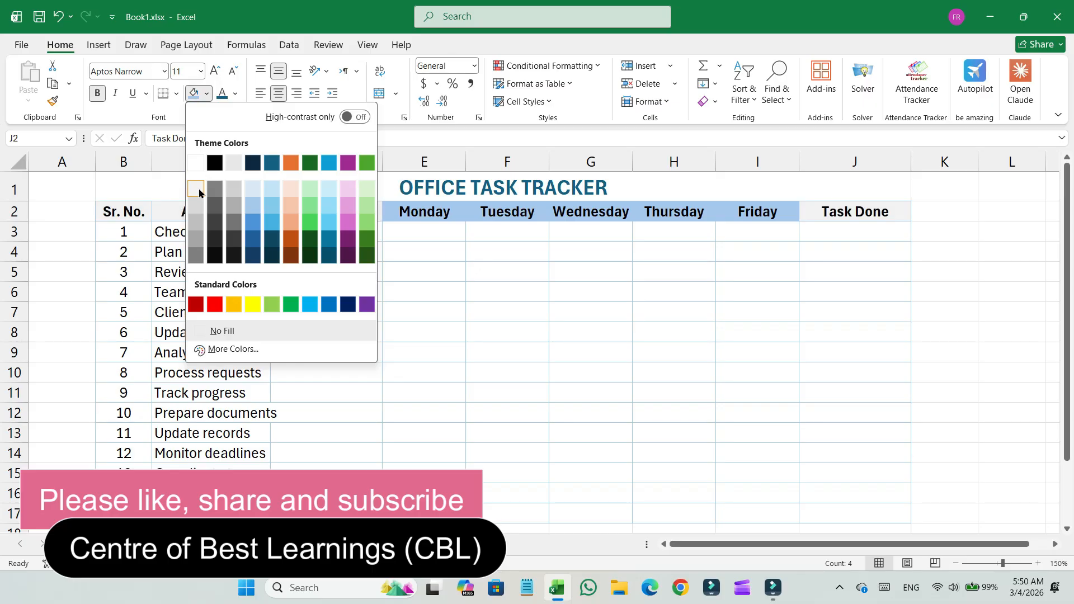
click(199, 192)
click(365, 309)
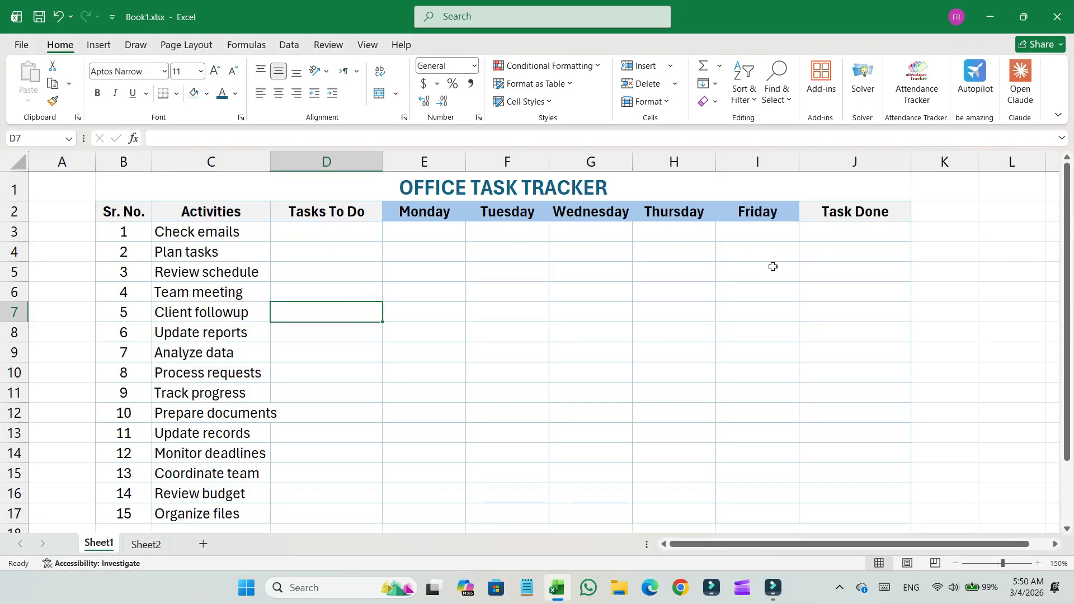
Step: Start an icon set rule for E3:I17 with circled check and cross symbols, replacing the middle exclamation icon with the red cross
drag(421, 232, 770, 517)
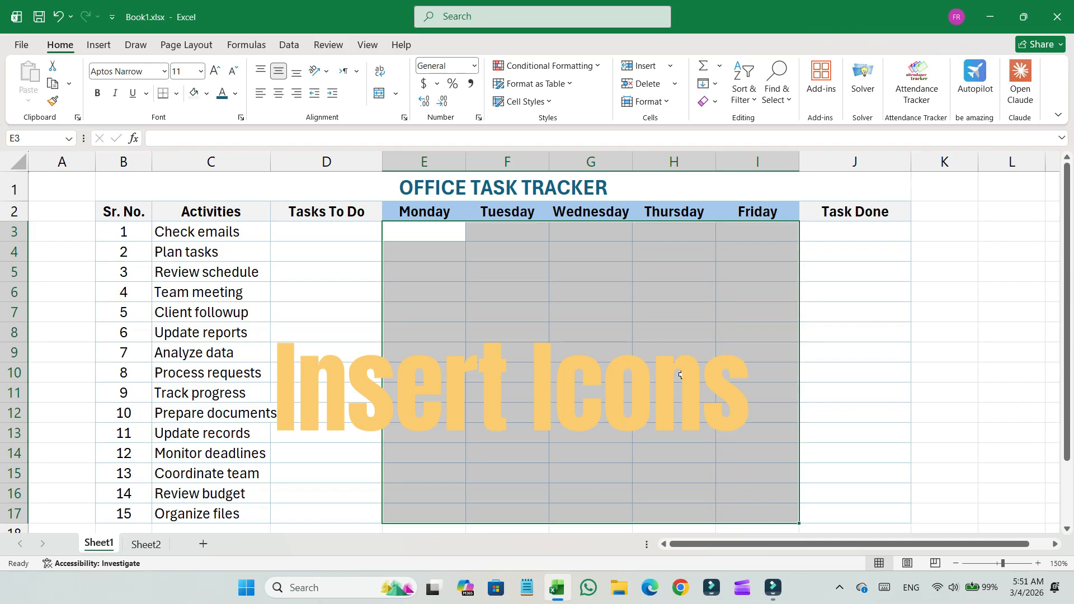
click(585, 67)
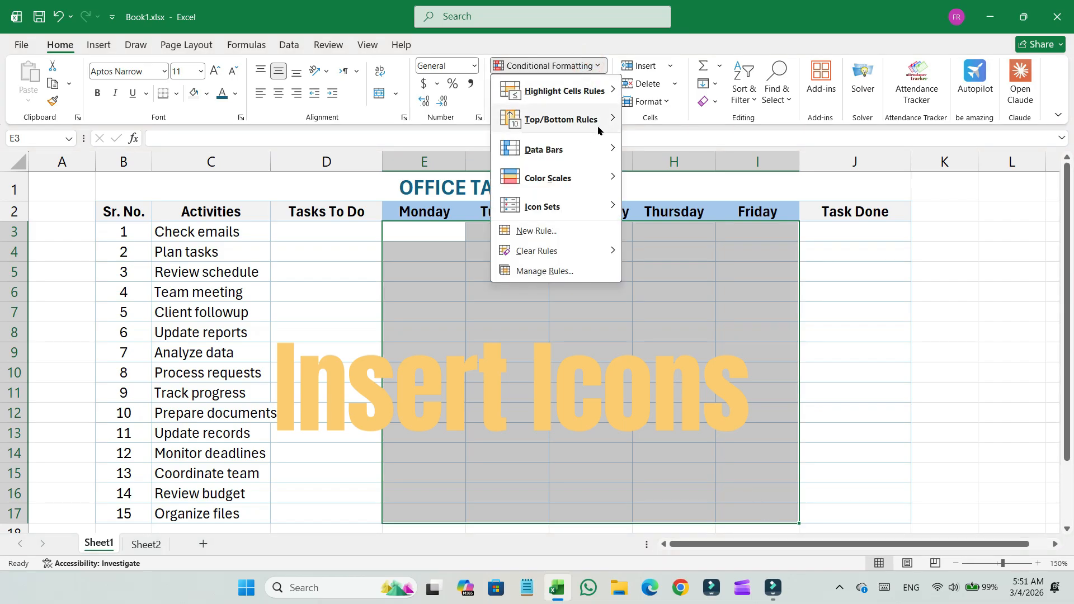
mouse_move(599, 130)
mouse_move(602, 205)
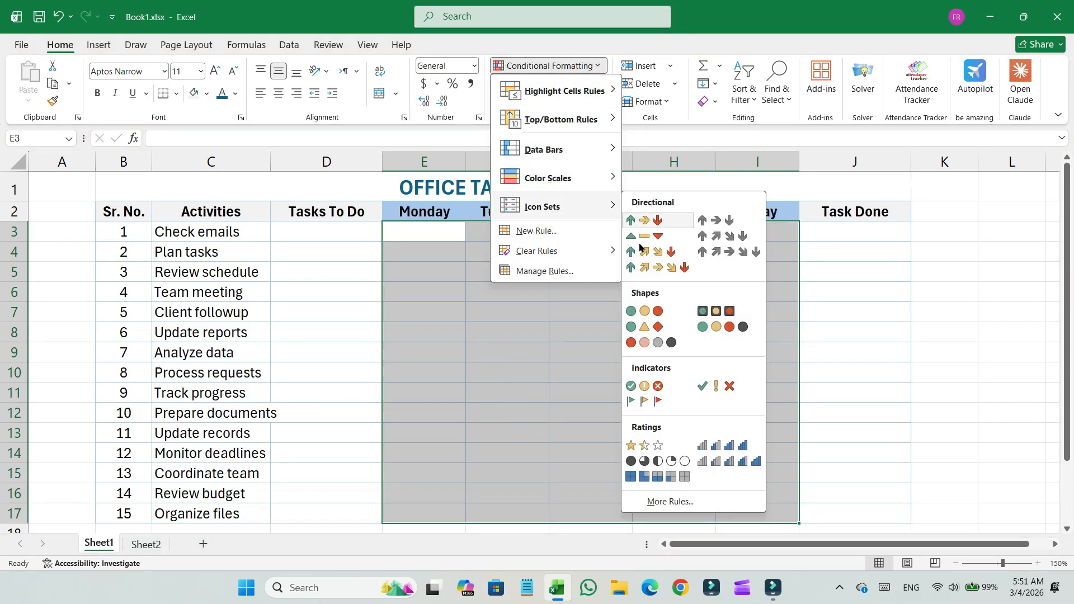
click(680, 502)
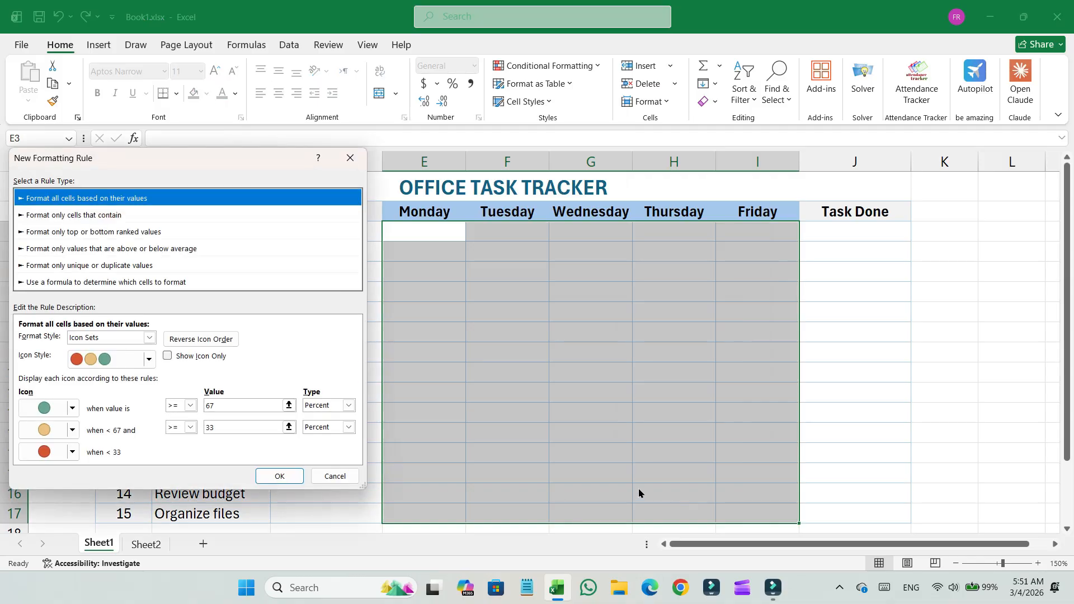
click(149, 359)
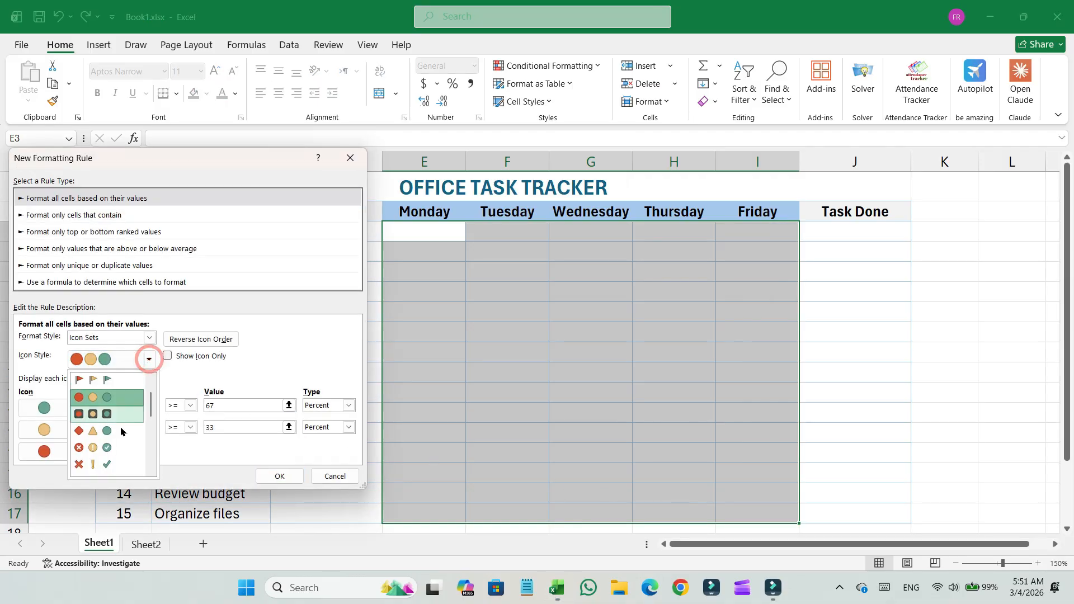
click(114, 447)
click(73, 430)
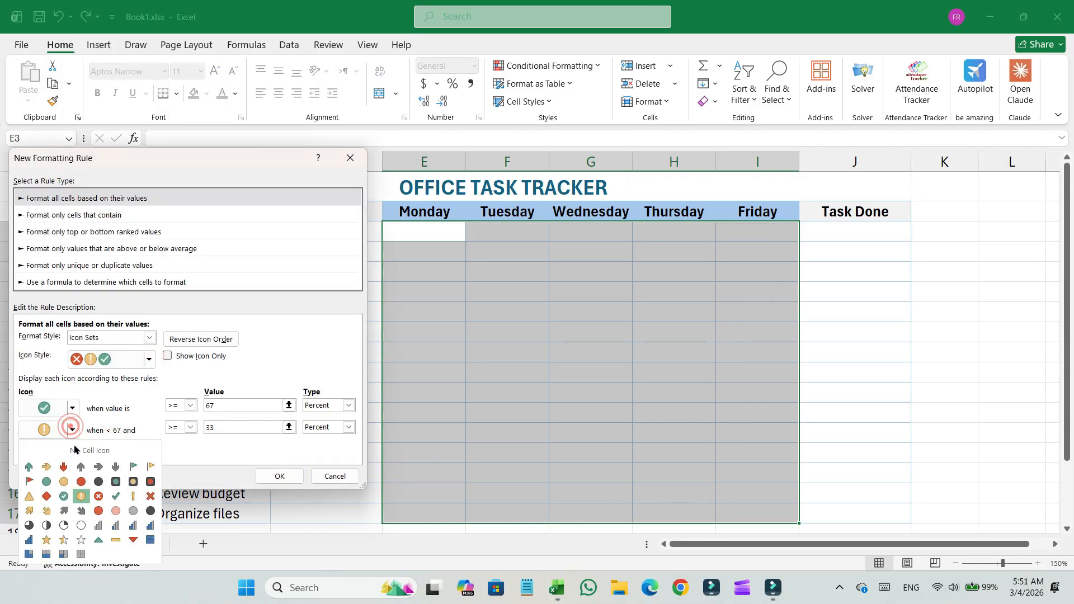
click(98, 497)
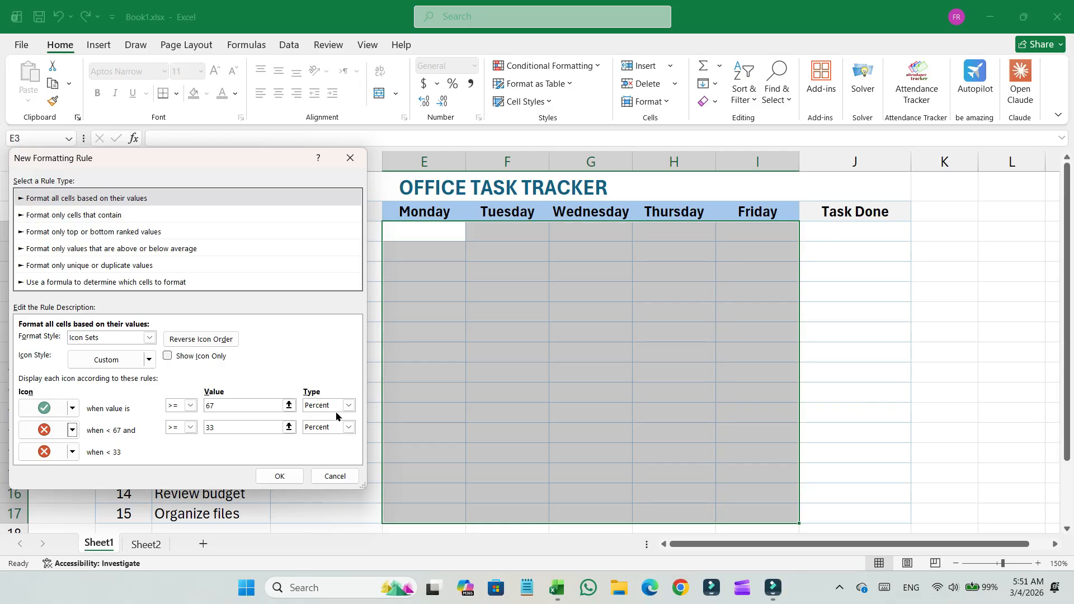
Step: Set the rule's thresholds to the Number type with values 1 and 0, show icons only, and apply it
click(349, 405)
click(344, 418)
click(347, 428)
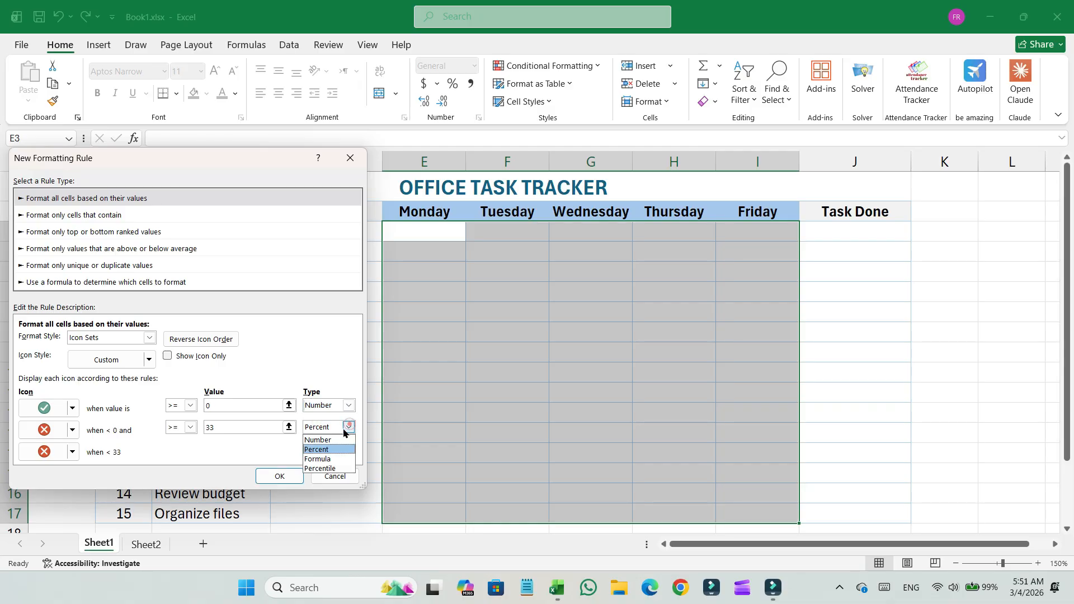
click(327, 439)
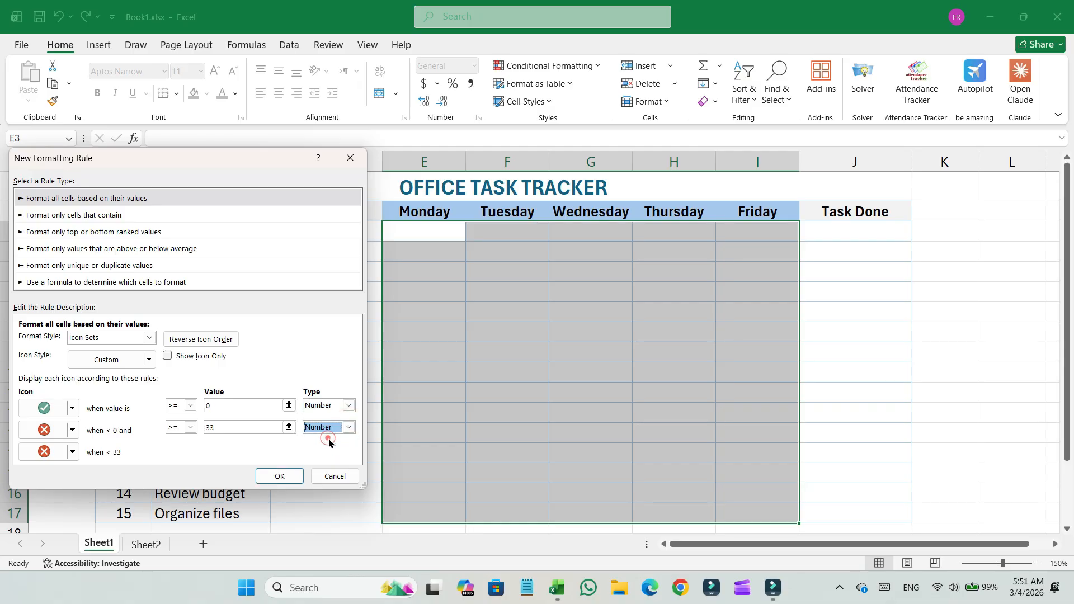
click(213, 407)
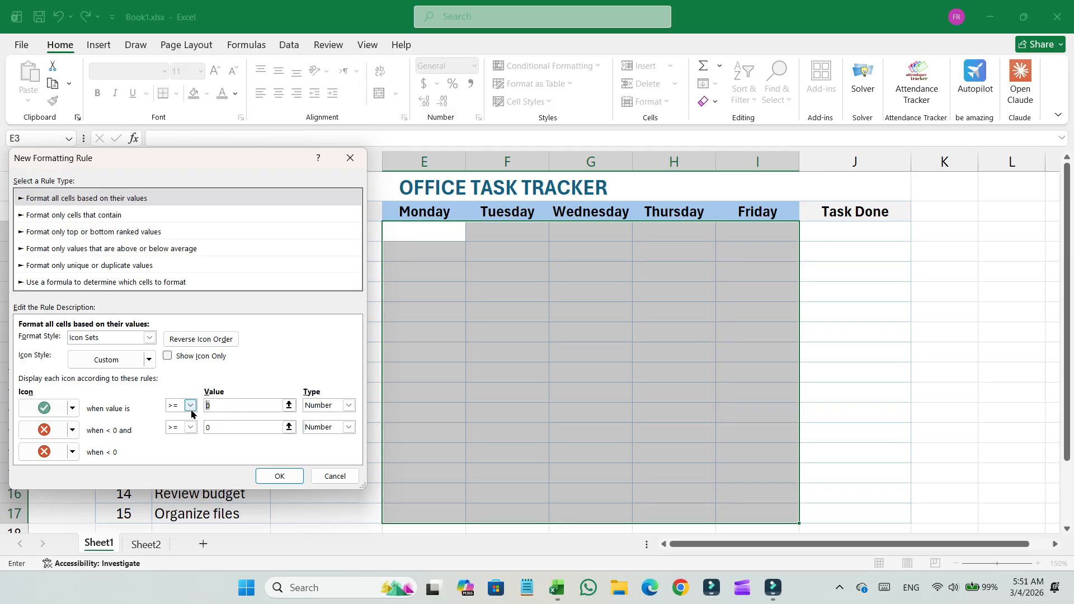
click(167, 356)
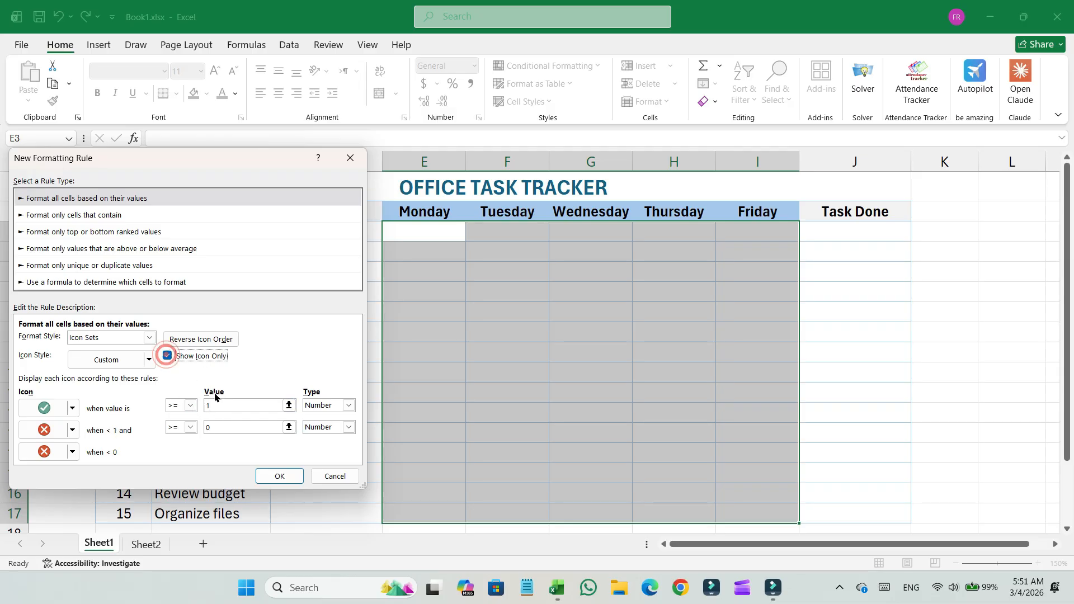
click(279, 477)
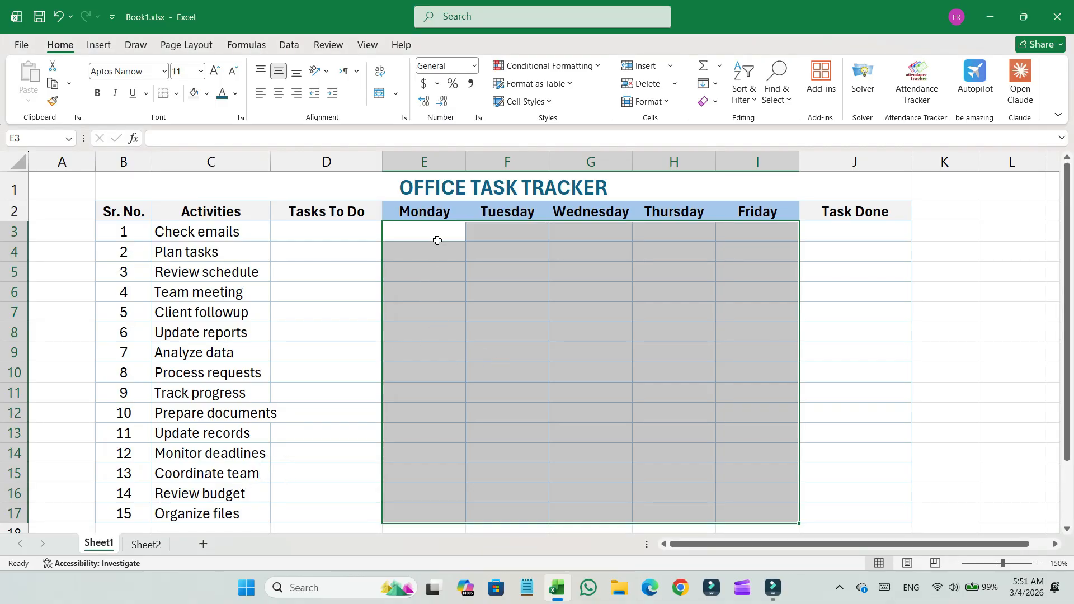
Step: Center the weekday cells E3:I17 horizontally and reduce their font size to 9
click(280, 94)
click(234, 69)
Step: Enter 1, 0, 1, 0 and 1 for Monday to Friday in the Check emails row, E3:I3
click(420, 233)
text(1)
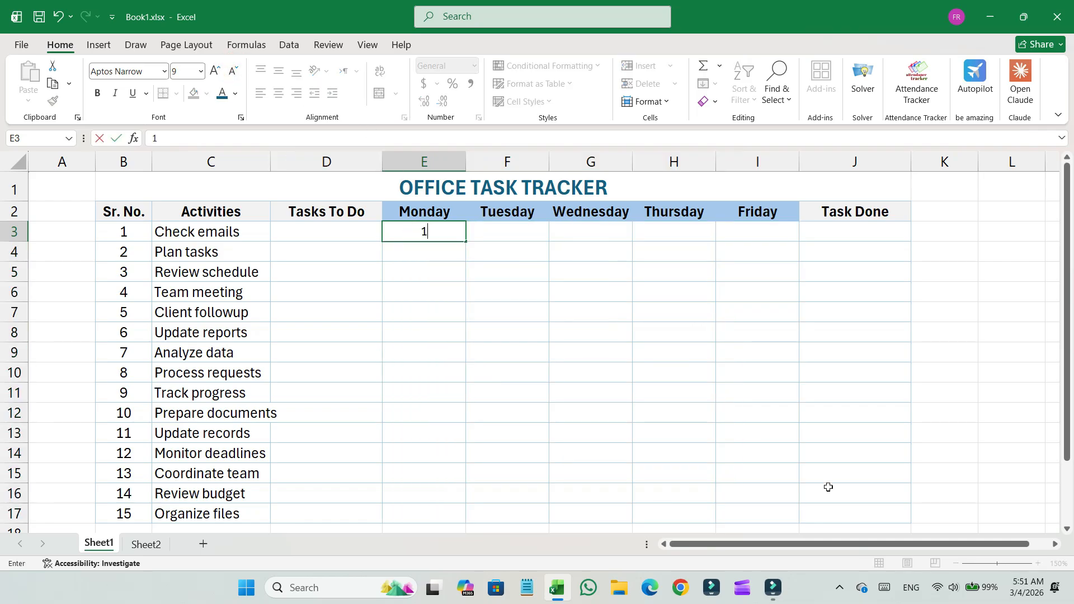
key(Tab)
text(0)
key(Tab)
text(1)
key(Tab)
text(0)
key(Tab)
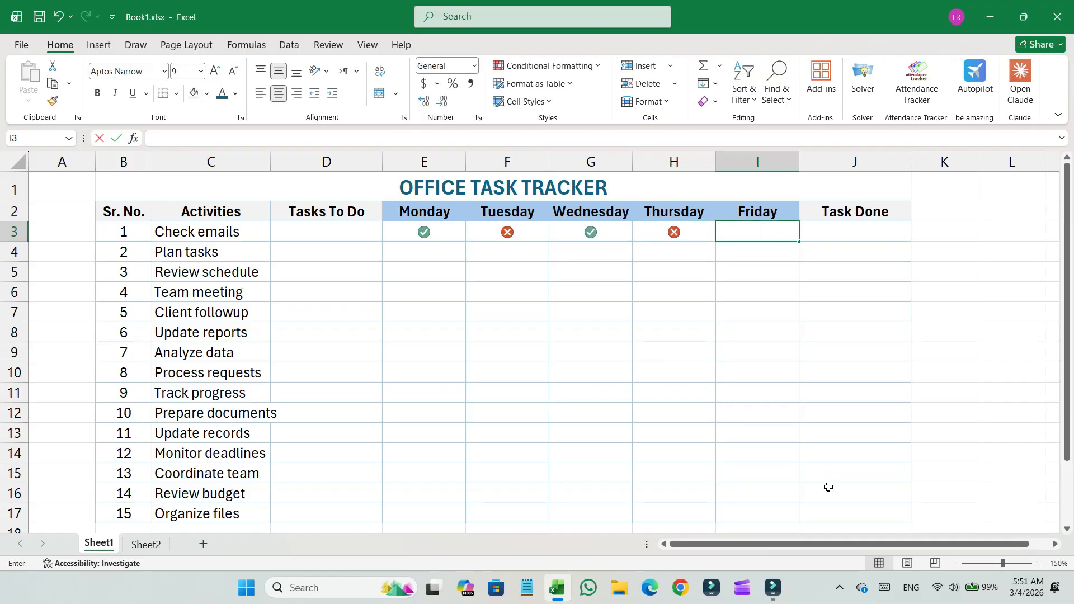
text(1)
key(Tab)
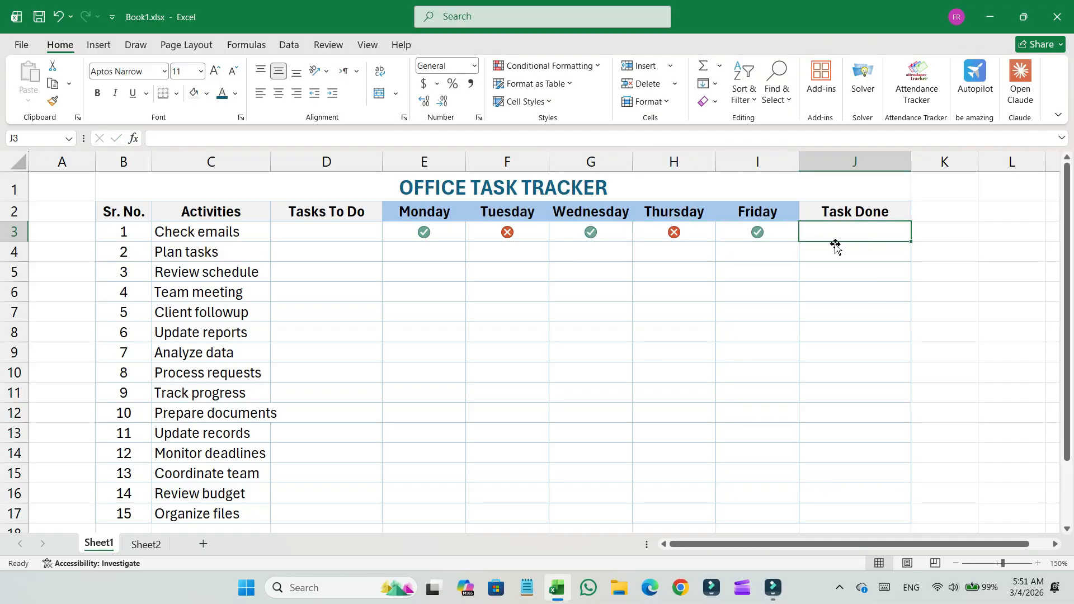
Step: Calculate the Task Done share in J3 with =COUNTIF(E3:I3,1)/5 and fill the formula down to J17
text(=C)
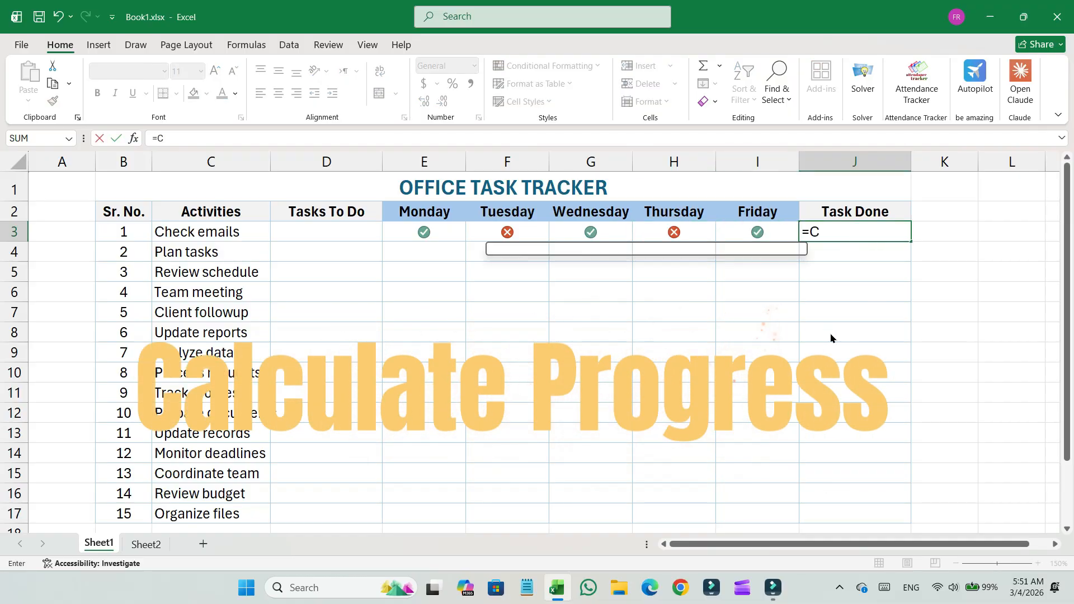
text(OUNTIF)
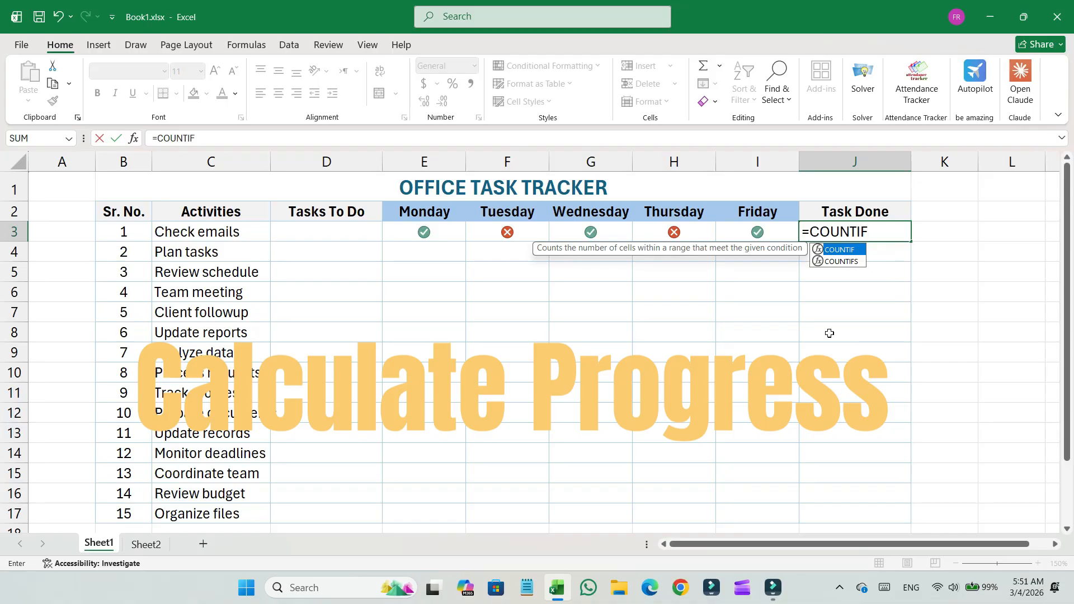
text(()
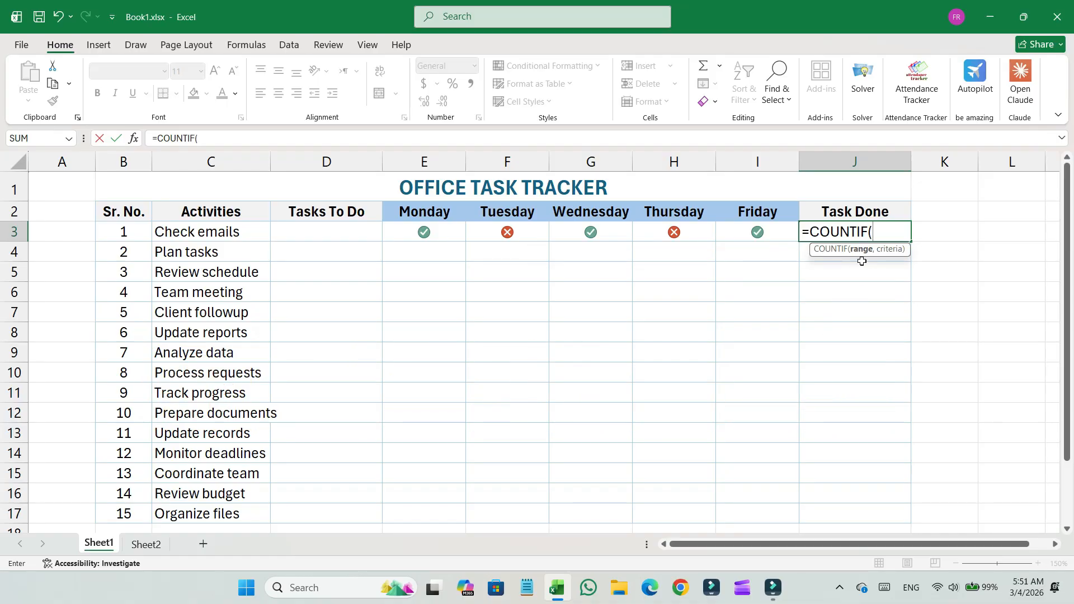
drag(405, 233, 792, 233)
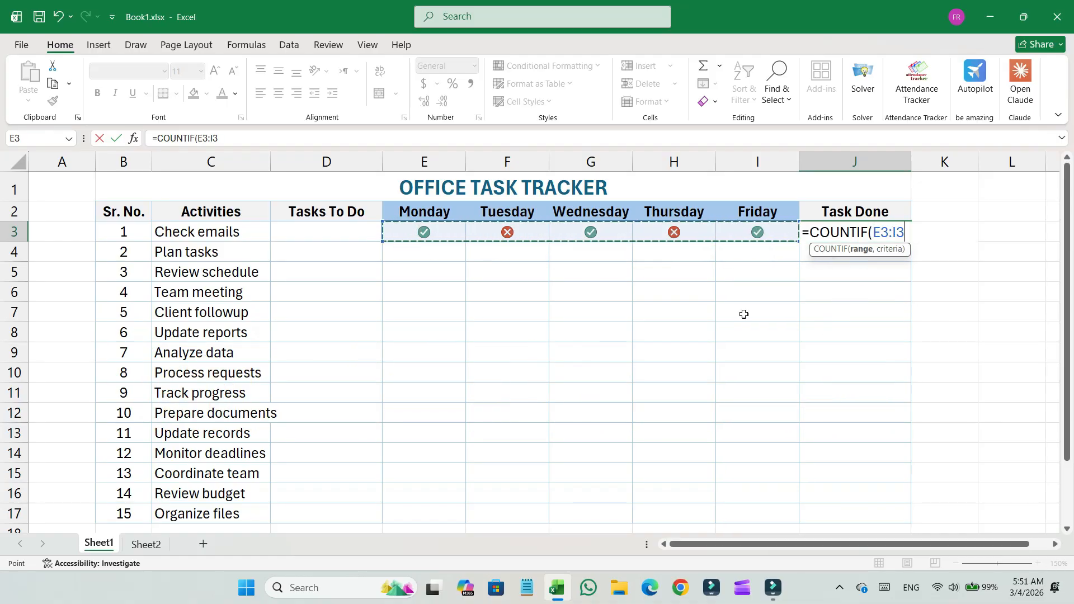
text(,)
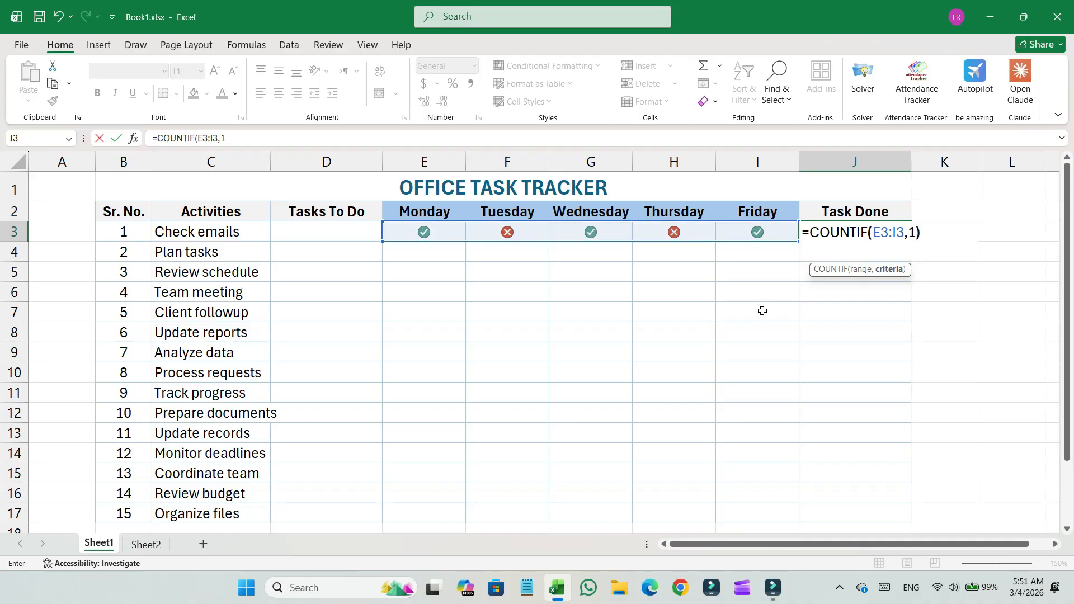
text(1)/5)
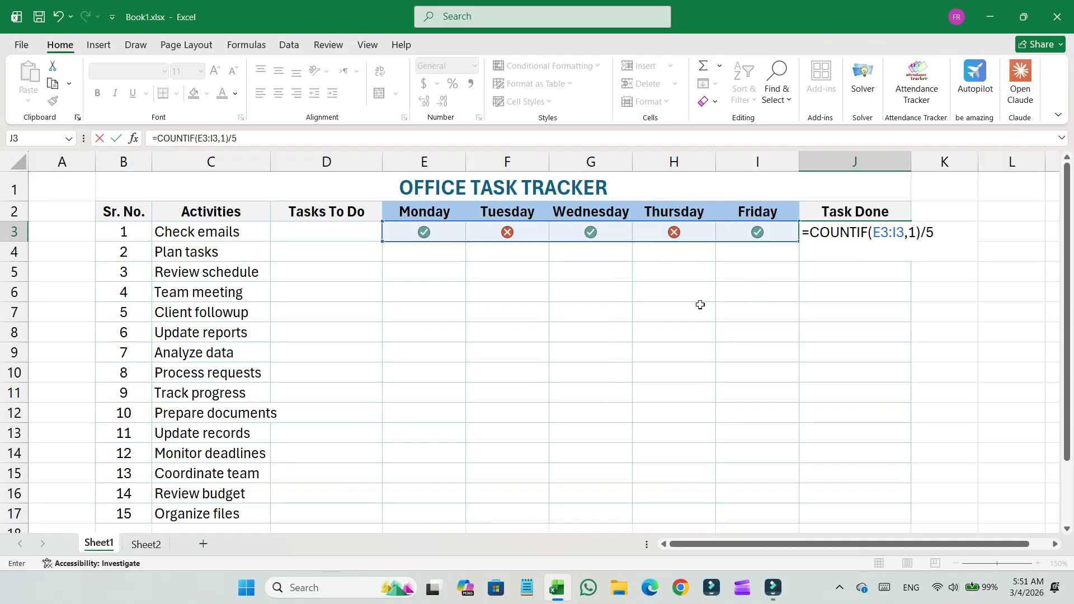
key(Return)
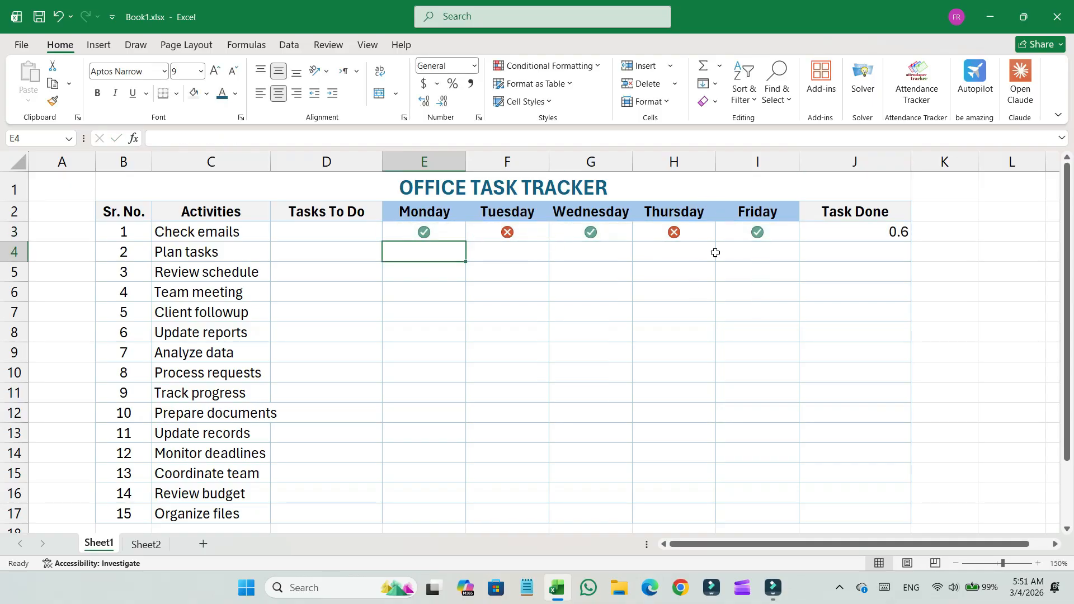
click(838, 235)
drag(912, 242, 908, 518)
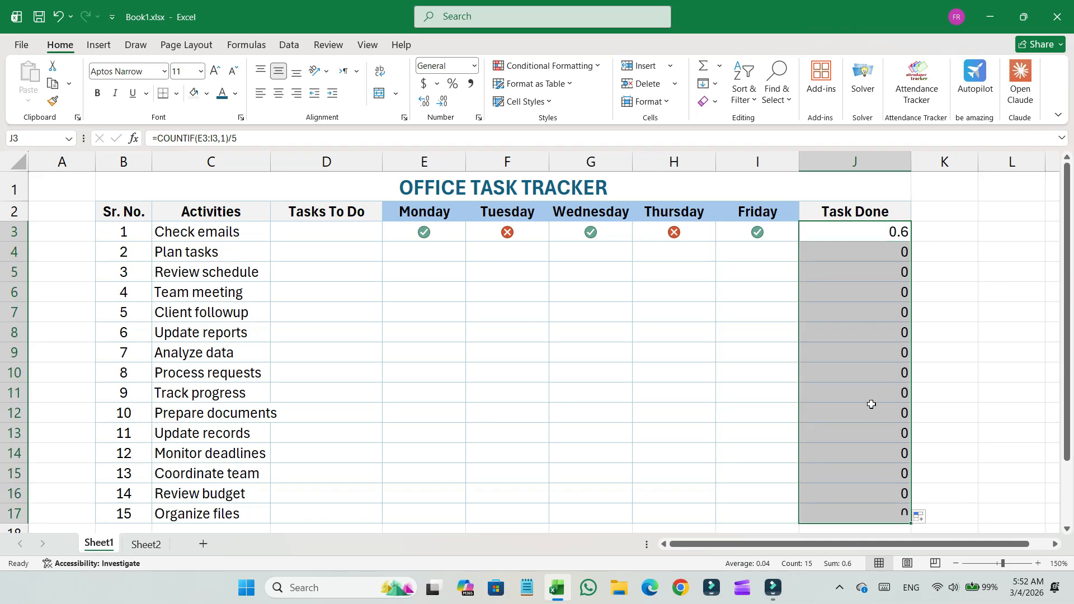
Step: Format Task Done J3:J17 as percentages and calculate Tasks To Do in D3 with =1-J3, filling the formula down to D17
click(453, 83)
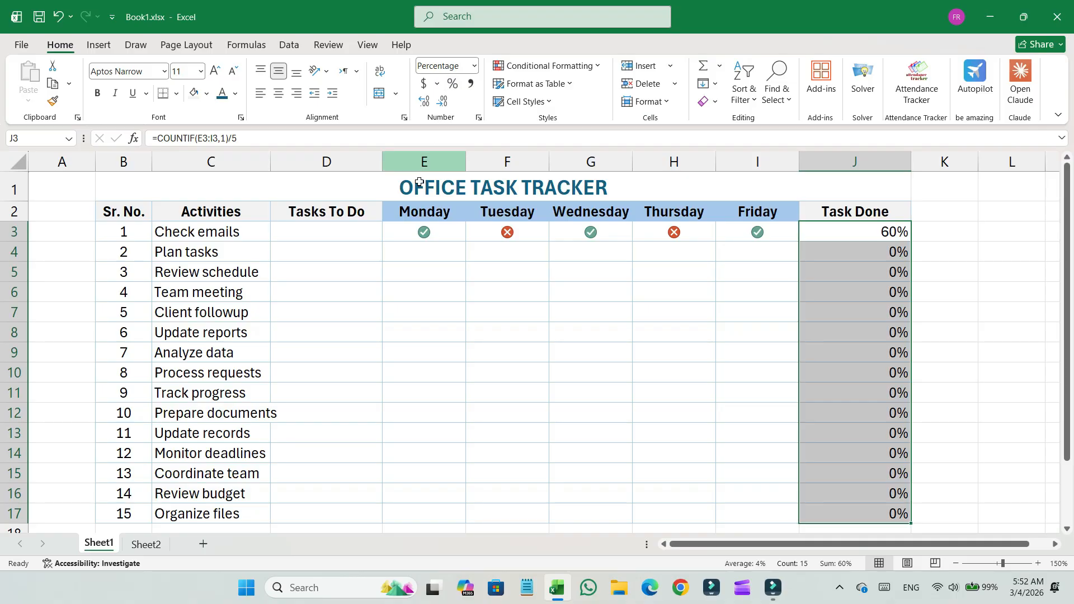
click(361, 234)
text(=)
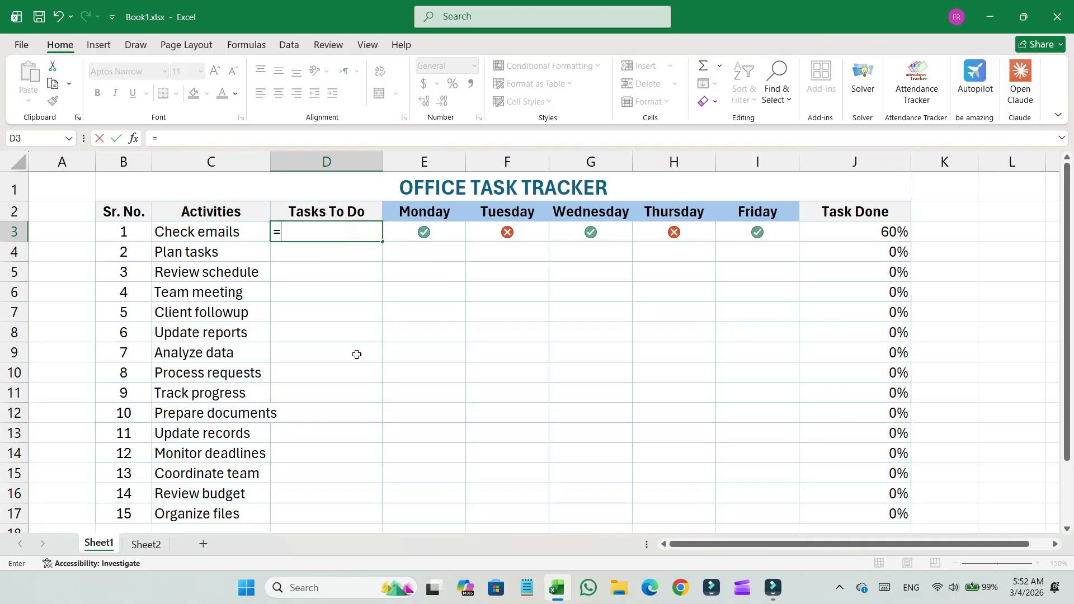
text(1-)
click(812, 237)
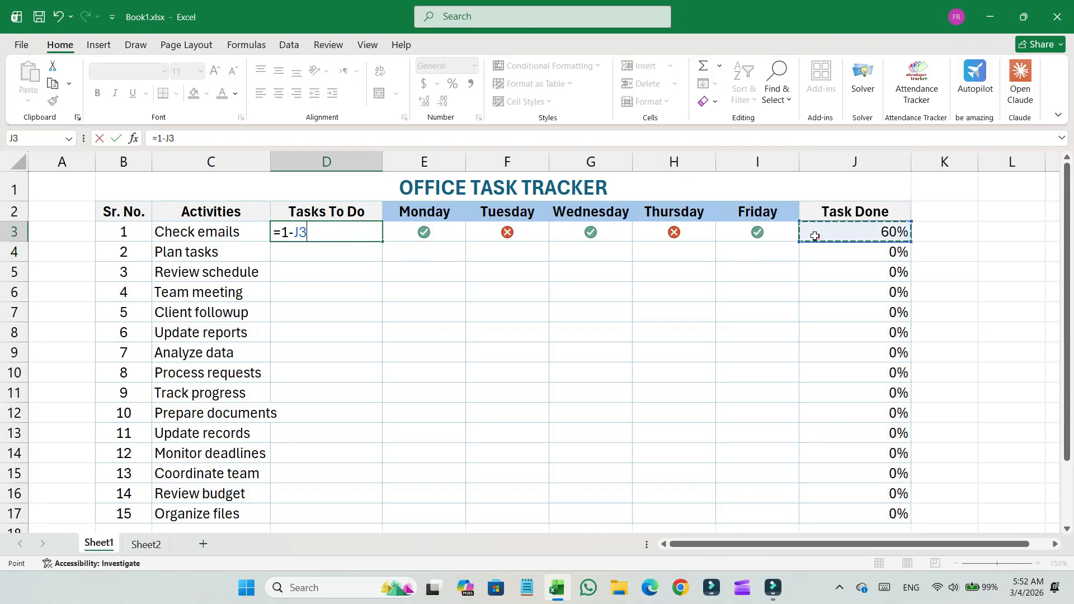
key(Return)
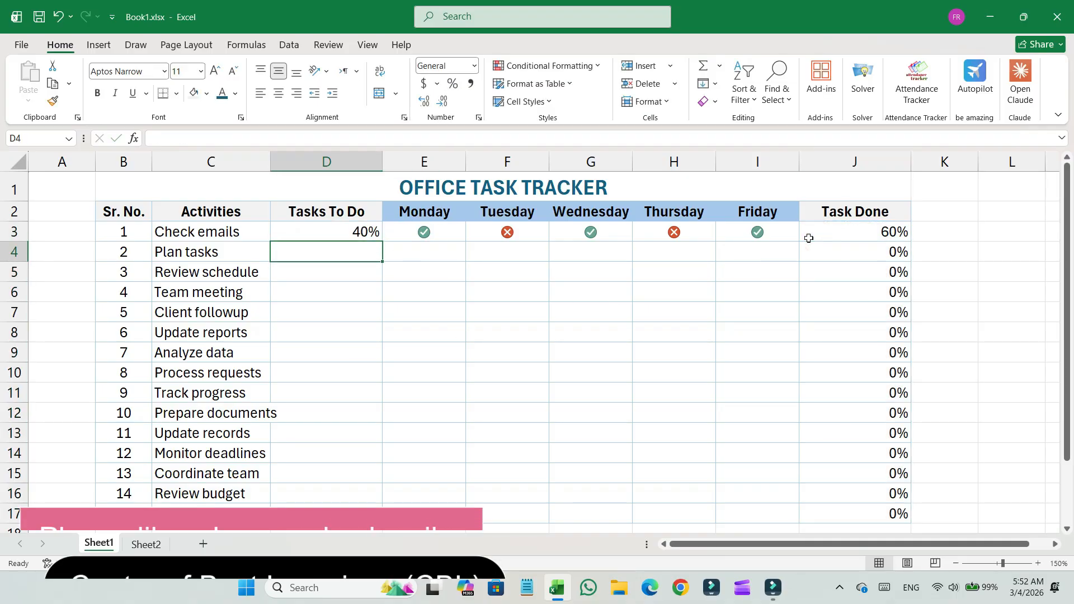
click(361, 227)
drag(383, 241, 383, 526)
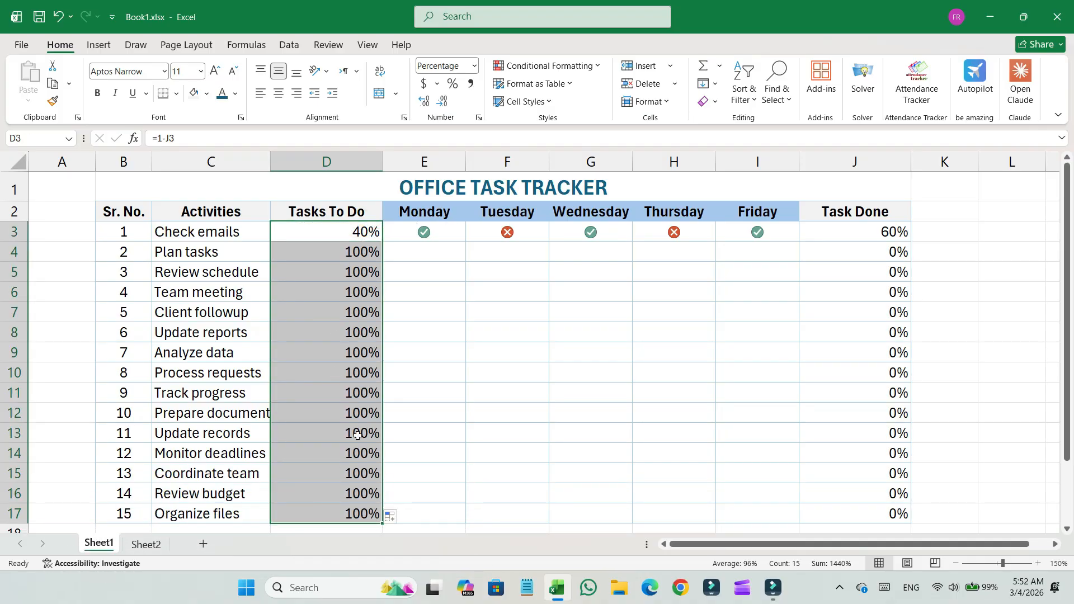
Step: Start a custom data bar rule for D3:D17 with Formula-type minimum 0 and maximum 1
click(540, 66)
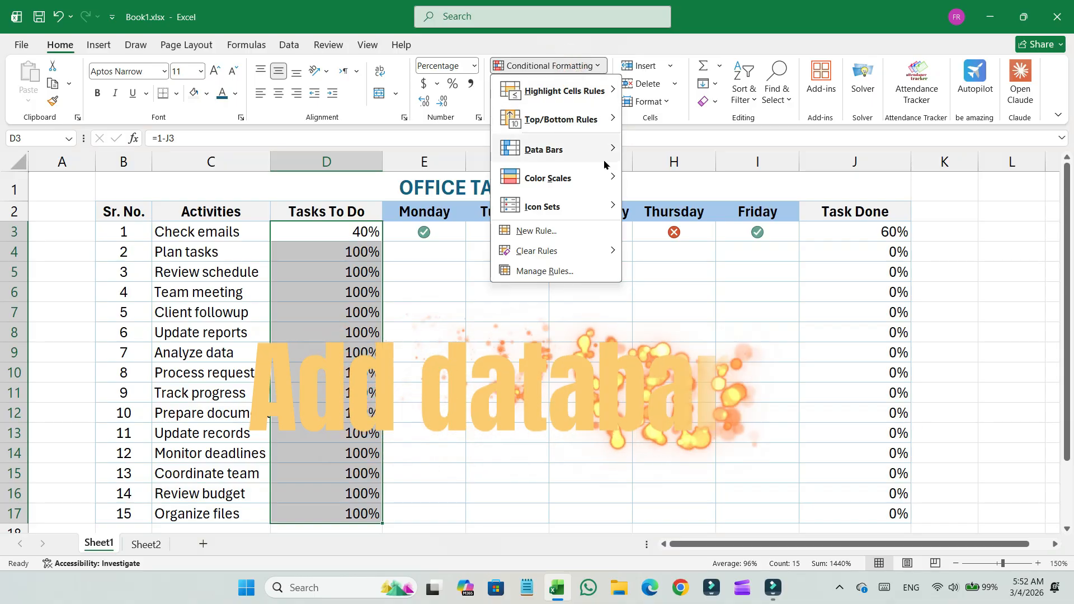
mouse_move(609, 146)
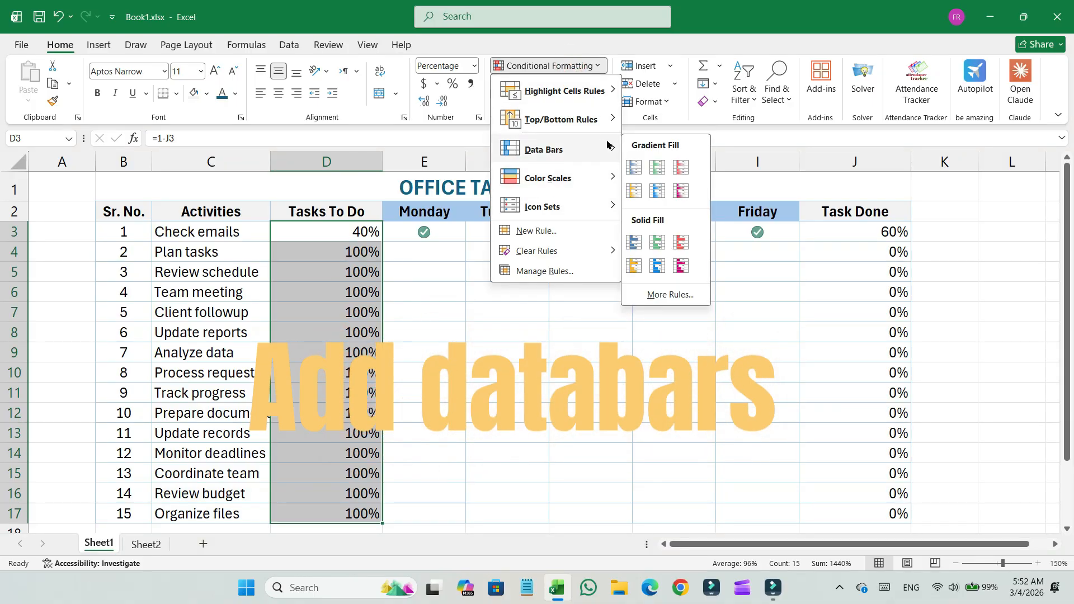
click(658, 294)
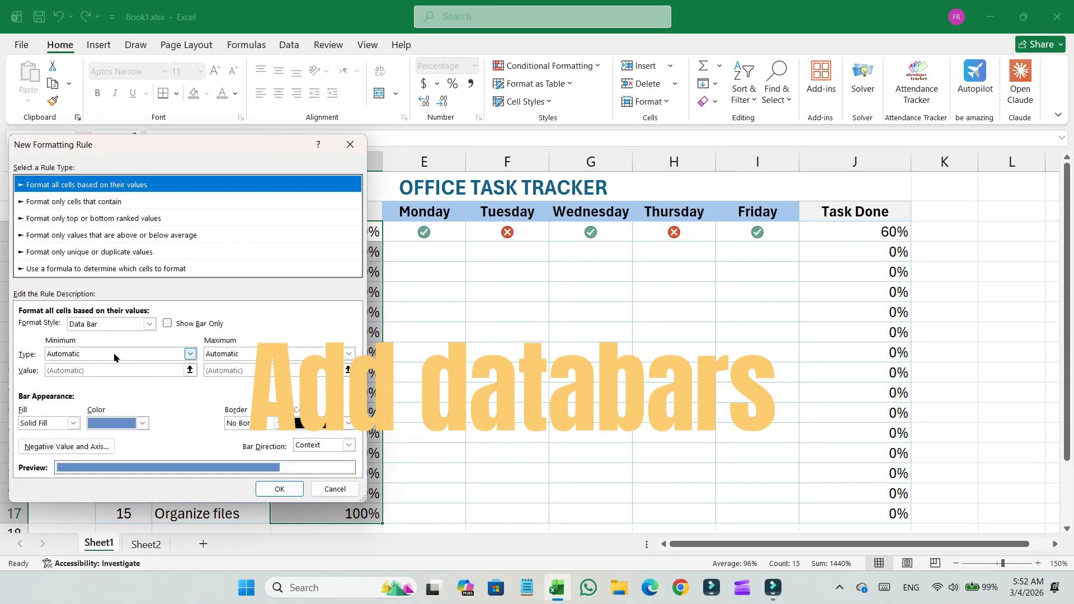
click(114, 355)
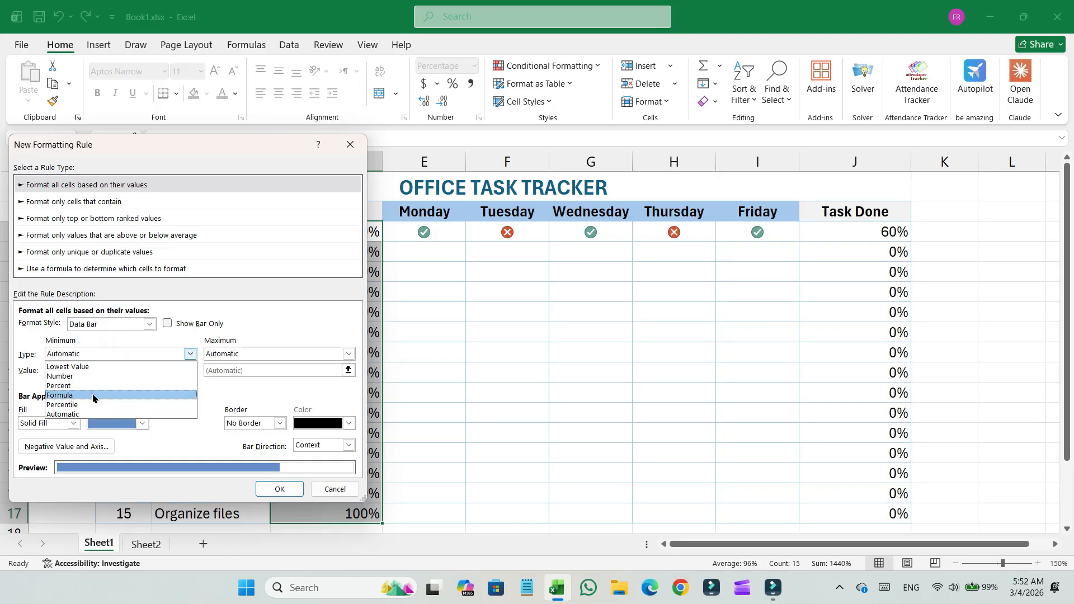
click(93, 395)
click(227, 354)
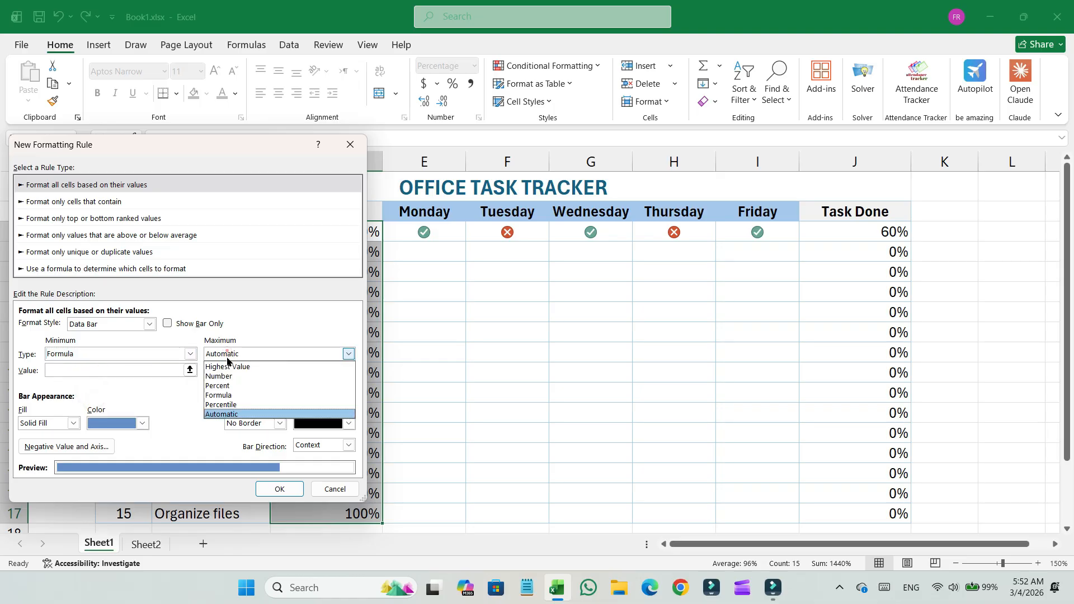
click(224, 396)
click(136, 370)
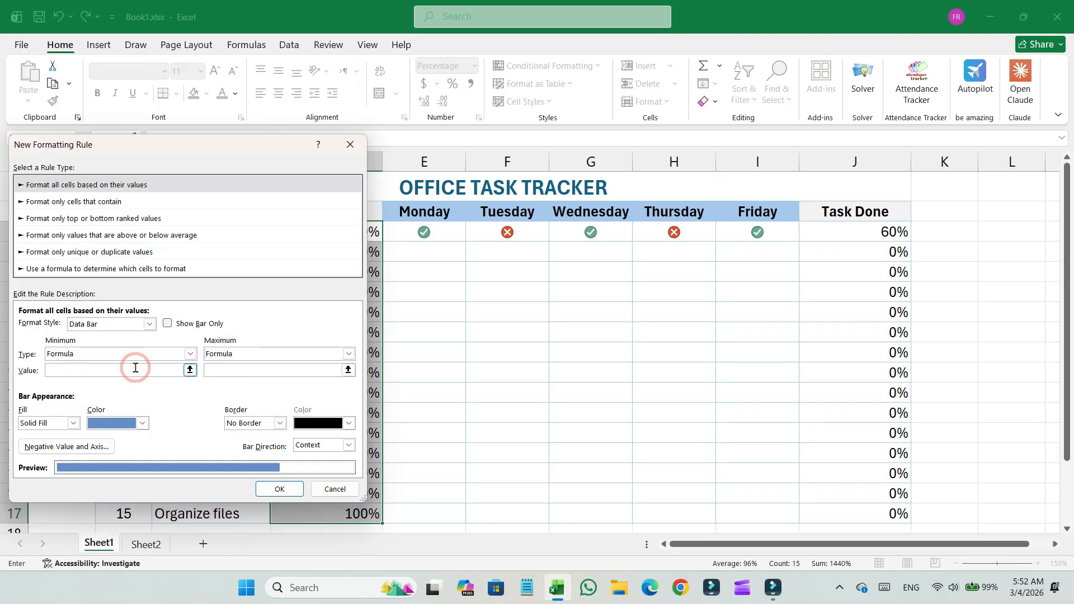
text(1)
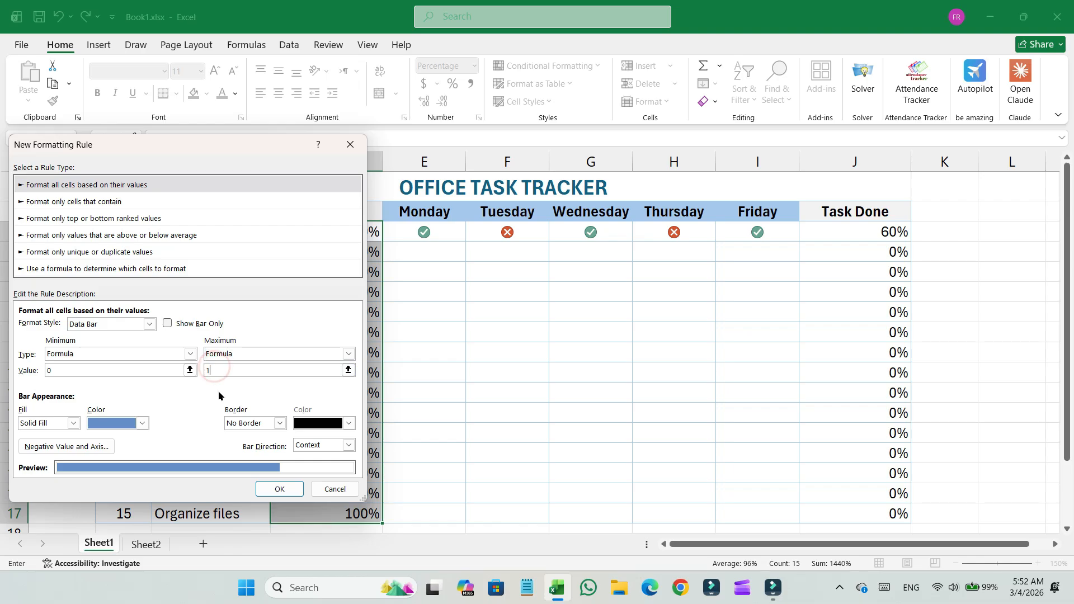
Step: Give the Tasks To Do data bars a standard gold fill and Right-to-Left direction, and apply the rule
click(126, 426)
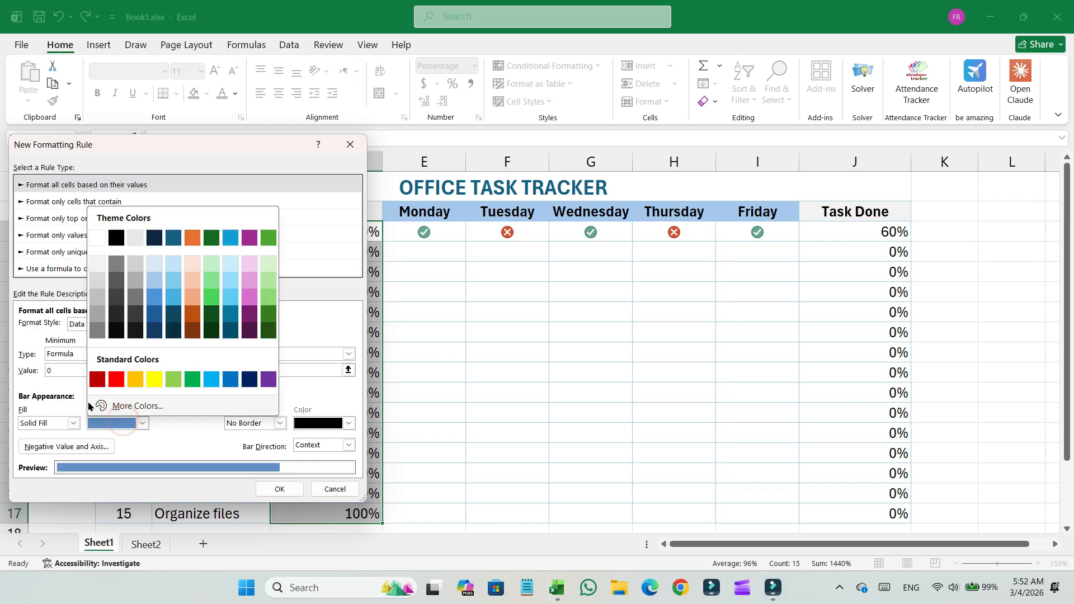
click(135, 380)
click(300, 446)
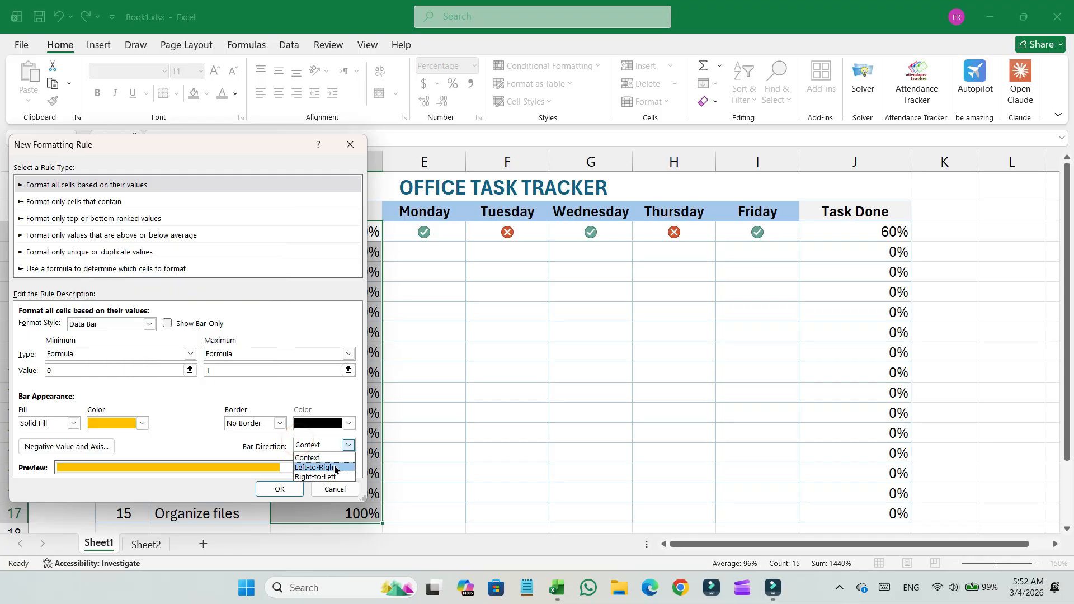
click(316, 477)
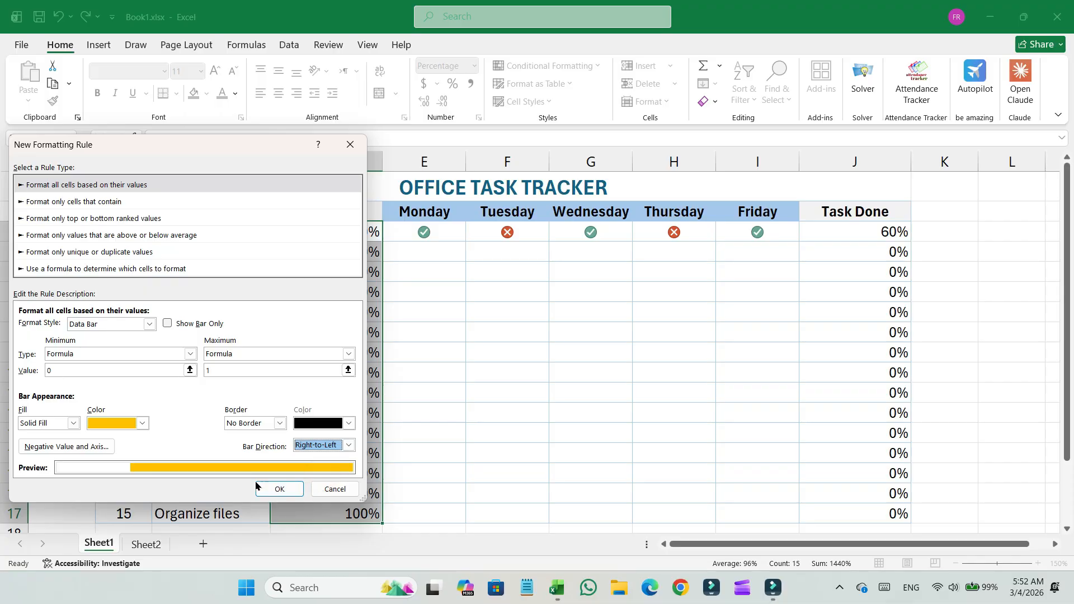
click(280, 490)
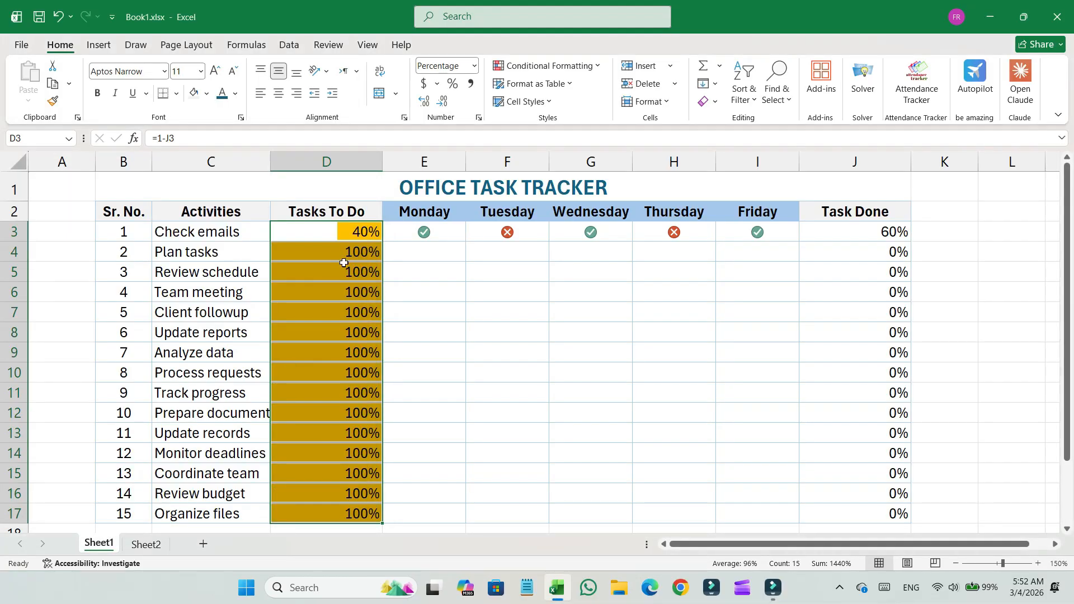
Step: Left-align the Tasks To Do percentages in D3:D17 and make them bold with a standard gold font color
click(261, 93)
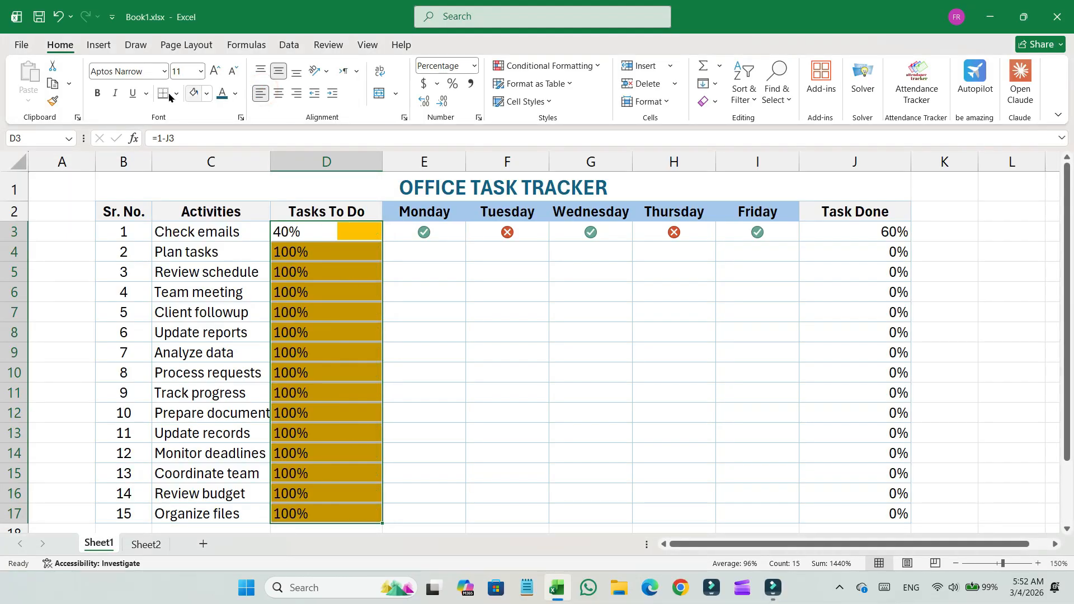
click(100, 92)
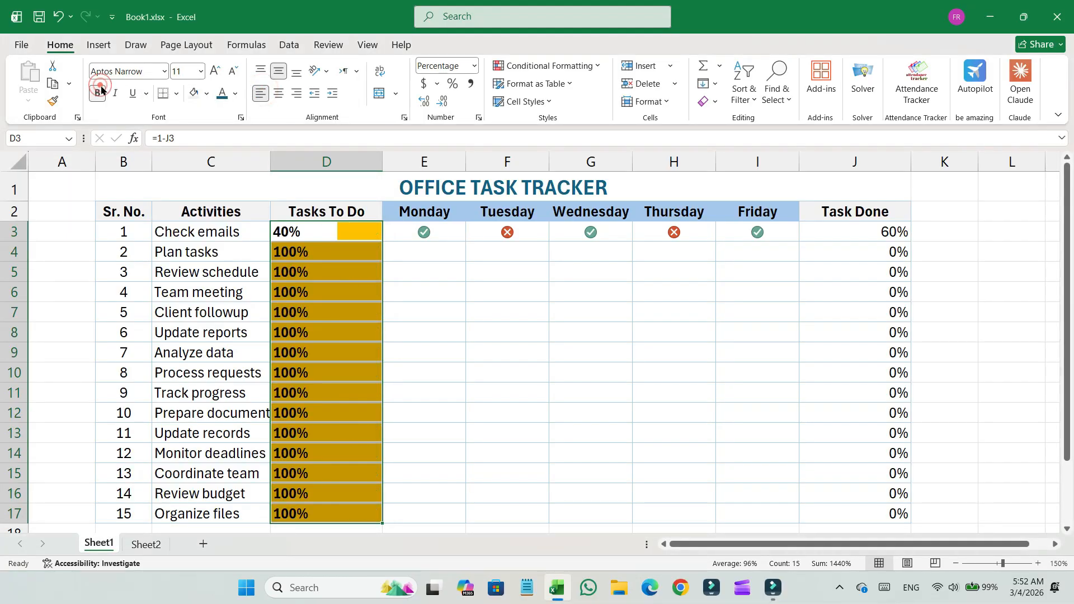
click(235, 97)
click(265, 323)
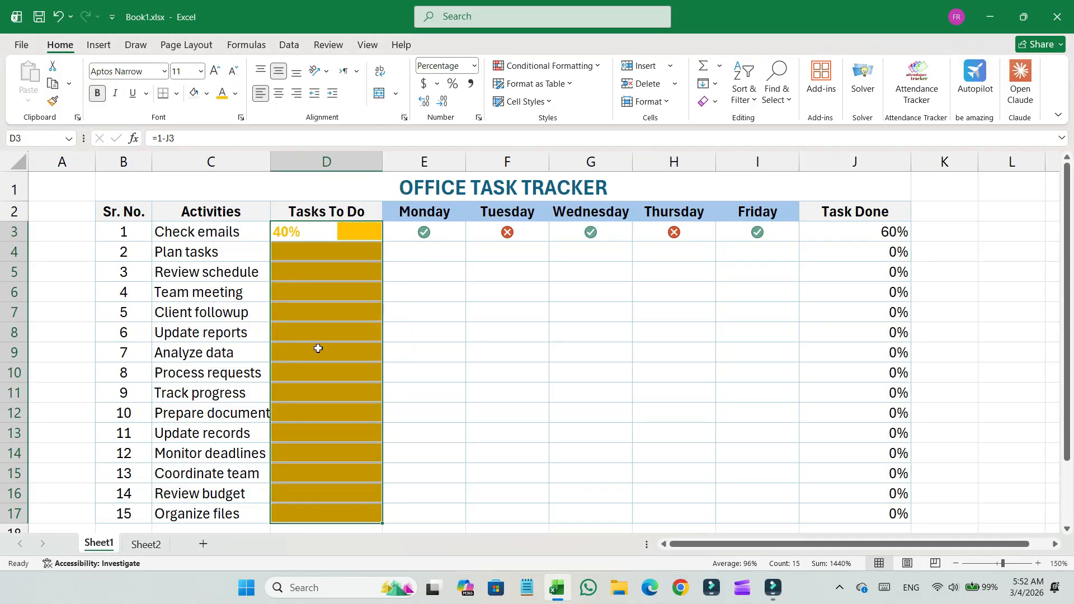
Step: Start a custom data bar rule for Task Done J3:J17 with Formula-type minimum 0 and maximum 1
drag(865, 233, 861, 515)
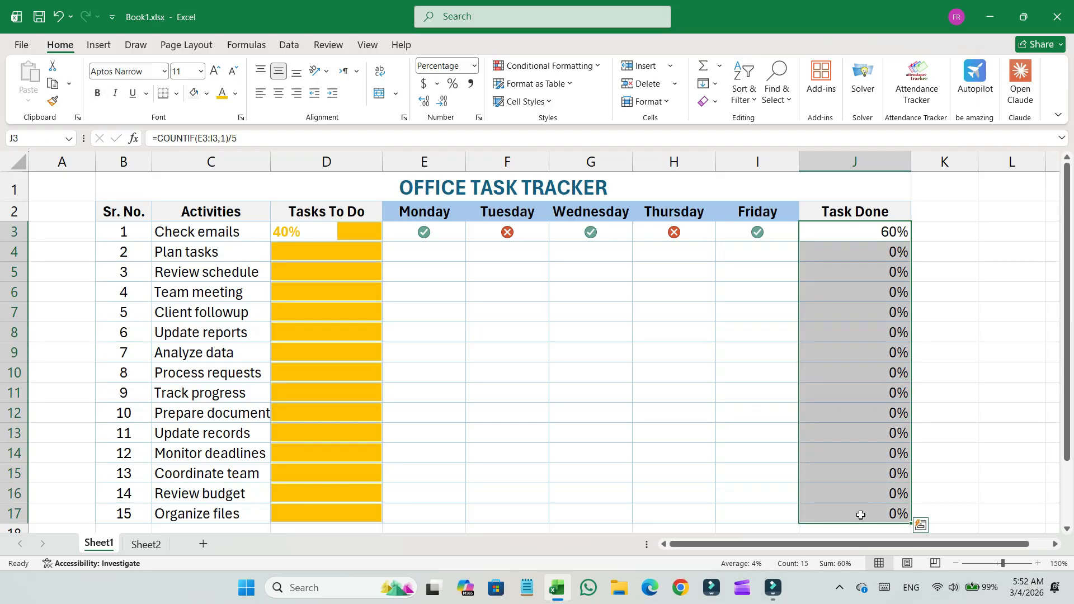
click(579, 72)
mouse_move(583, 149)
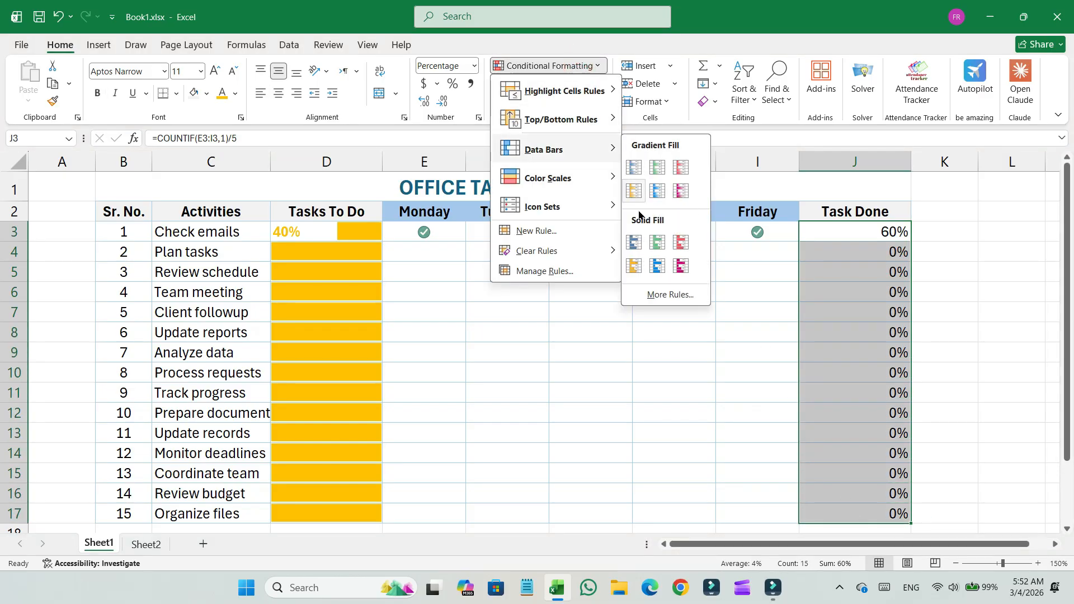
click(670, 295)
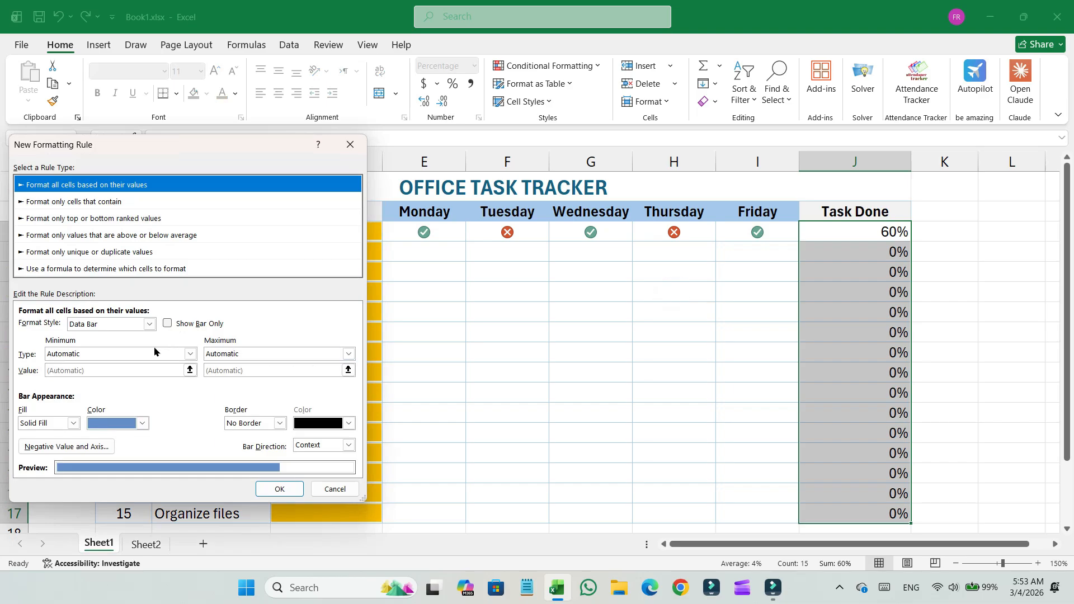
click(153, 352)
click(126, 396)
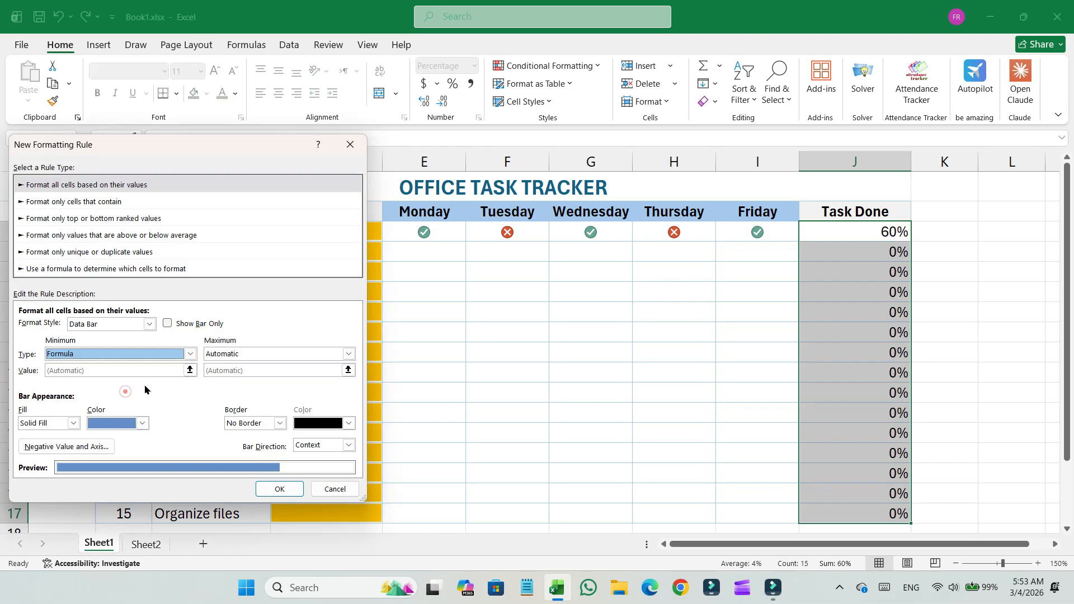
click(349, 354)
click(222, 396)
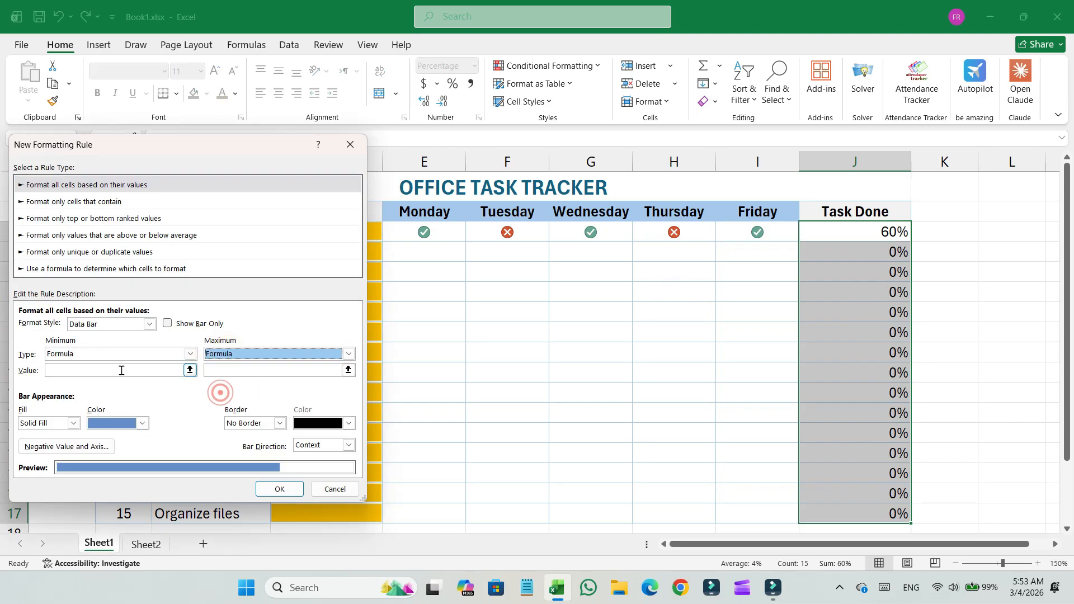
click(121, 371)
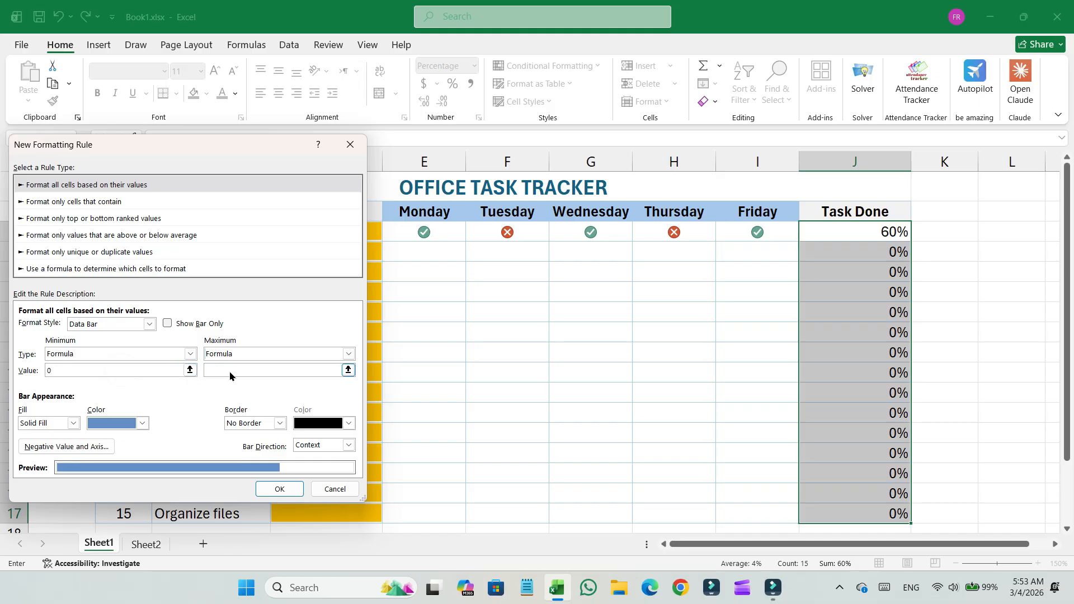
text(1)
Step: Give the Task Done data bars a standard green fill and Left-to-Right direction, and apply the rule
click(108, 424)
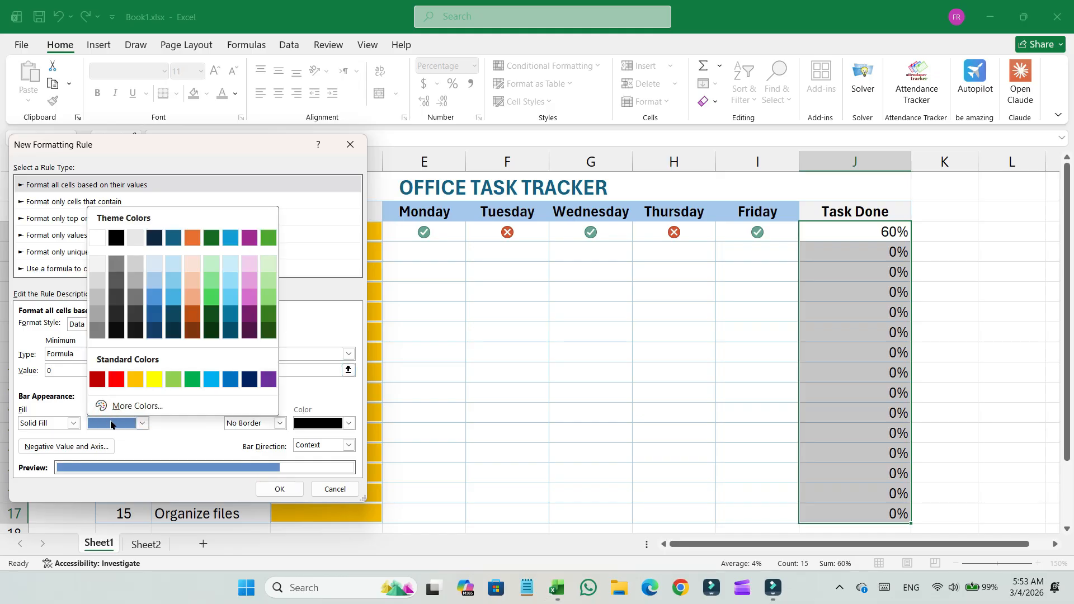
click(193, 380)
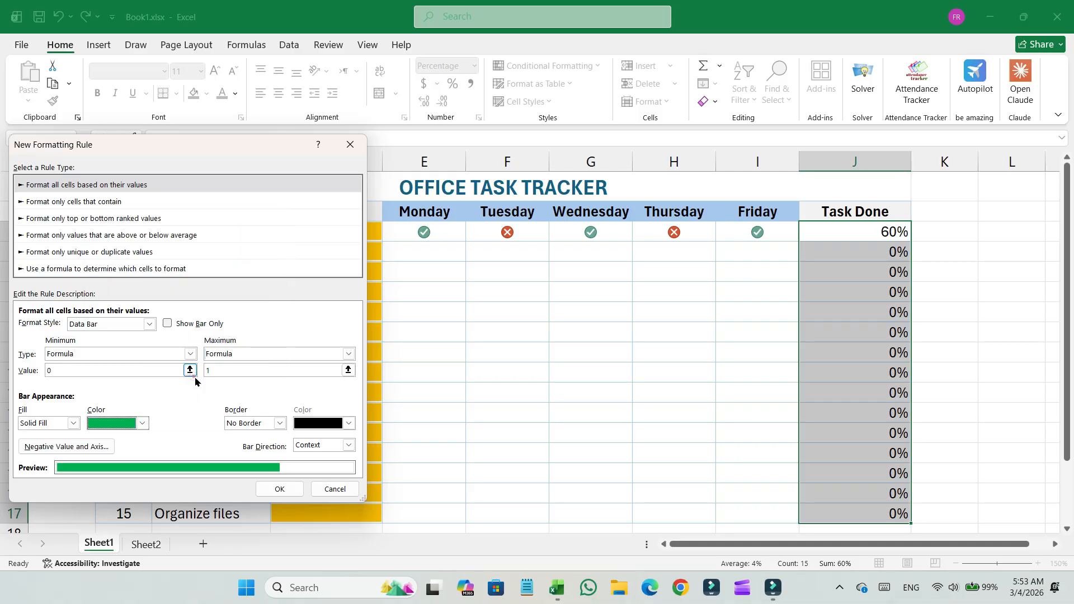
click(308, 446)
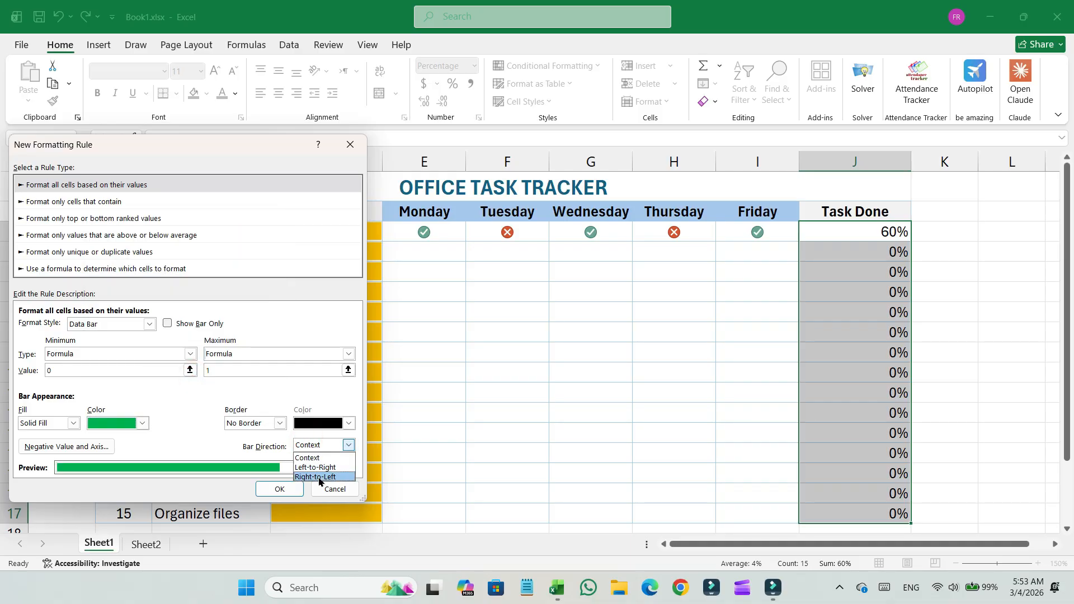
click(315, 467)
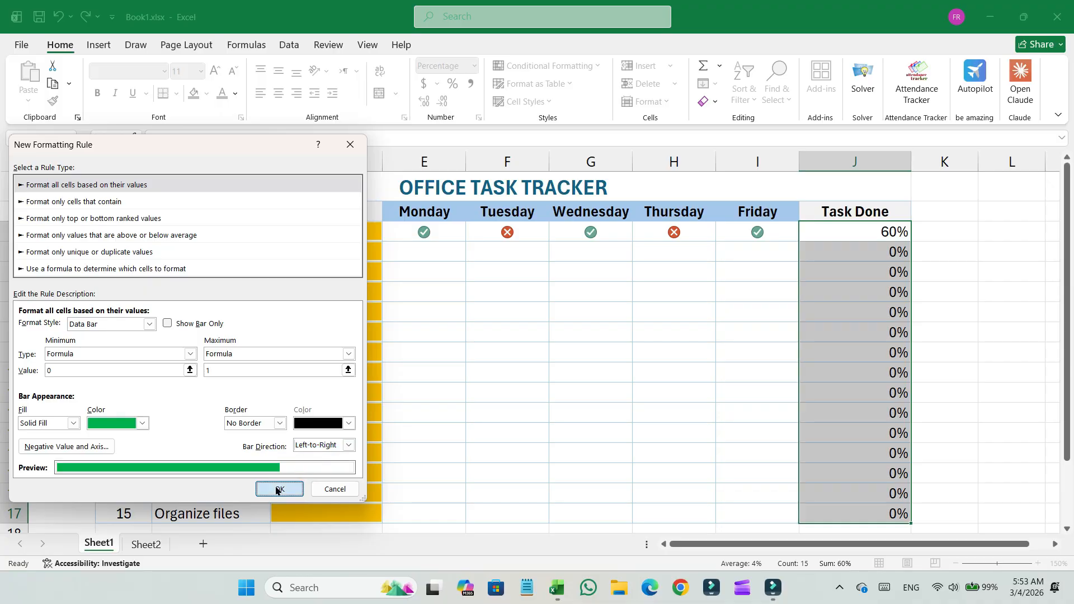
click(278, 489)
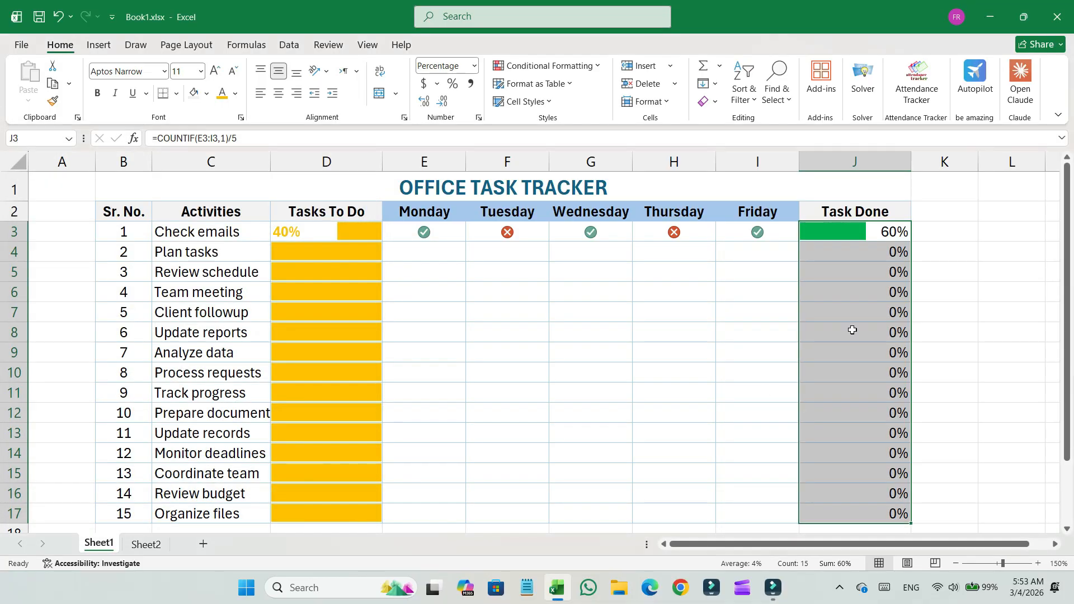
Step: Left-align the Task Done percentages in J3:J17 and make them bold with a white font color
click(261, 94)
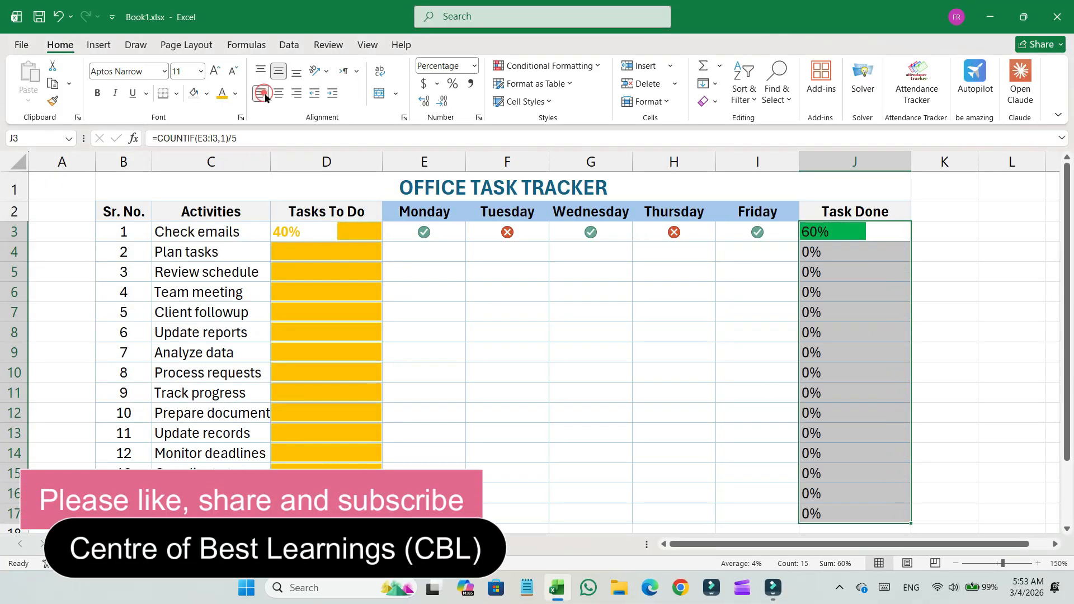
click(216, 71)
click(234, 71)
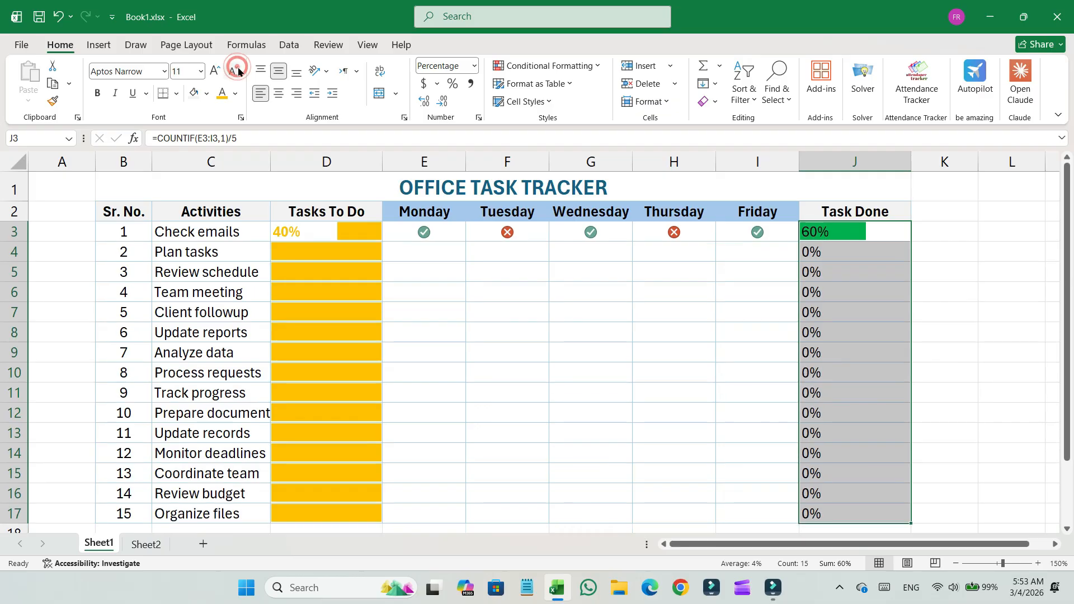
click(98, 94)
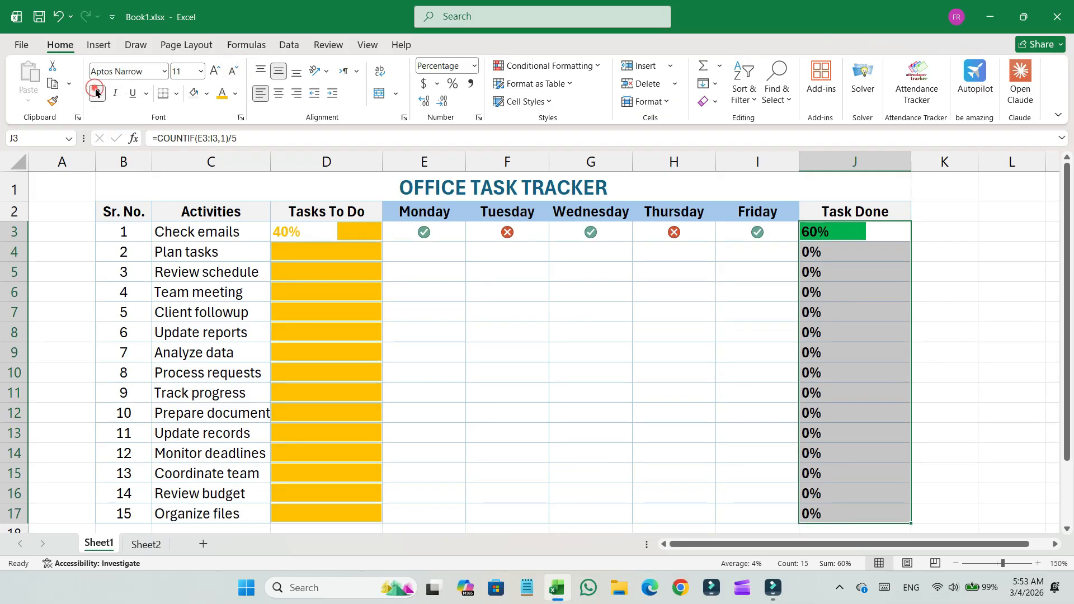
click(234, 95)
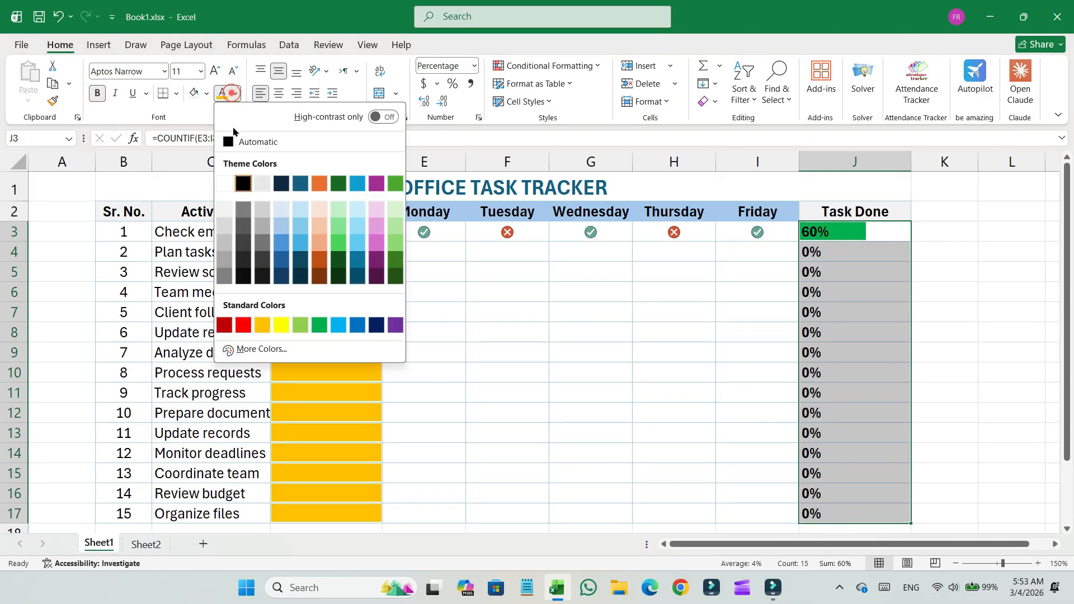
click(227, 186)
click(828, 265)
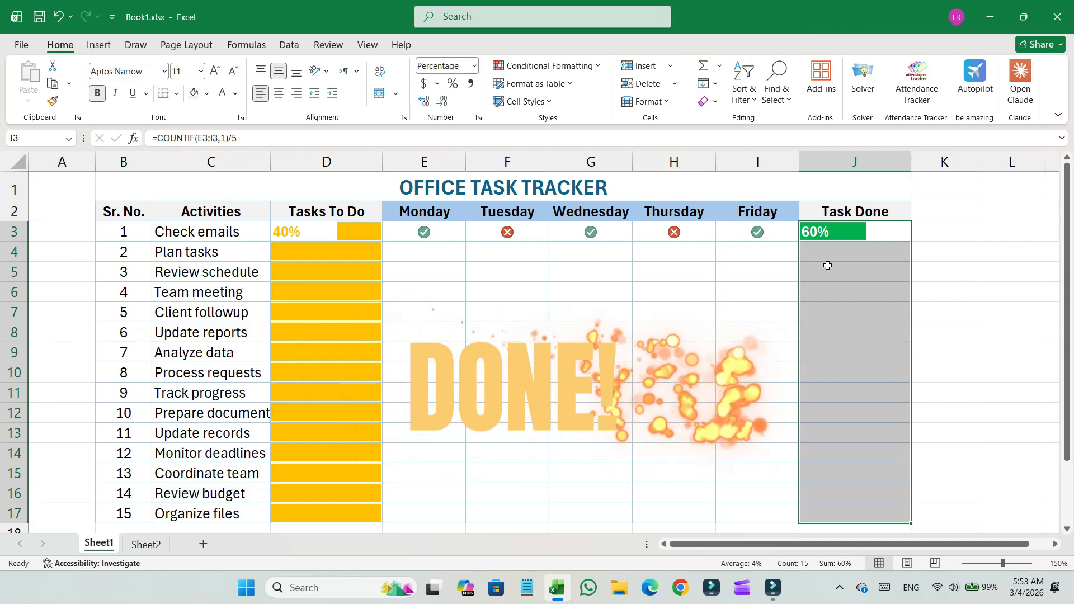
Step: Fill in the Plan tasks row, Monday to Friday (E4:I4), with 1, 0, 1, 1, 1
click(441, 256)
text(1)
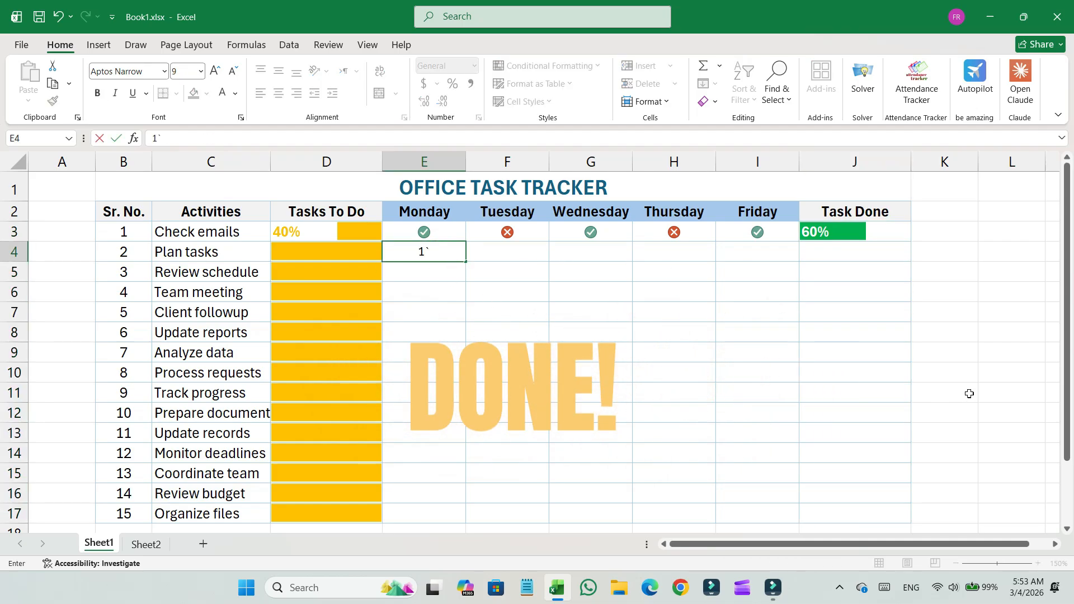
key(Tab)
text(0)
key(Tab)
text(1)
key(Tab)
text(1)
key(Tab)
text(1)
key(Return)
Step: Mark Review schedule as done on every weekday by entering 1 in each cell of E5:I5
key(1)
key(Tab)
key(1)
key(Tab)
key(1)
key(Tab)
key(1)
key(Tab)
key(1)
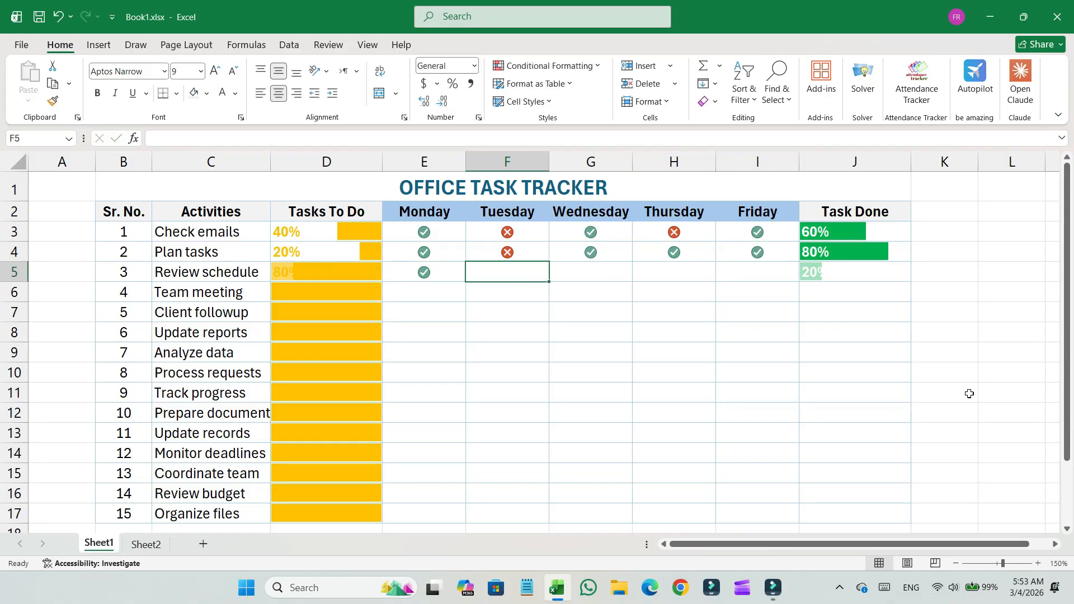
key(Return)
Step: Fill in the Team meeting row, Monday to Friday (E6:I6), with 1, 1, 0, 1, 1
key(1)
key(Tab)
key(1)
key(Tab)
key(0)
key(Tab)
key(1)
key(Tab)
key(1)
key(Return)
Step: Fill in the Client followup row, Monday to Friday (E7:I7), with 1, 1, 0, 0, 1
key(1)
key(Tab)
key(1)
key(Tab)
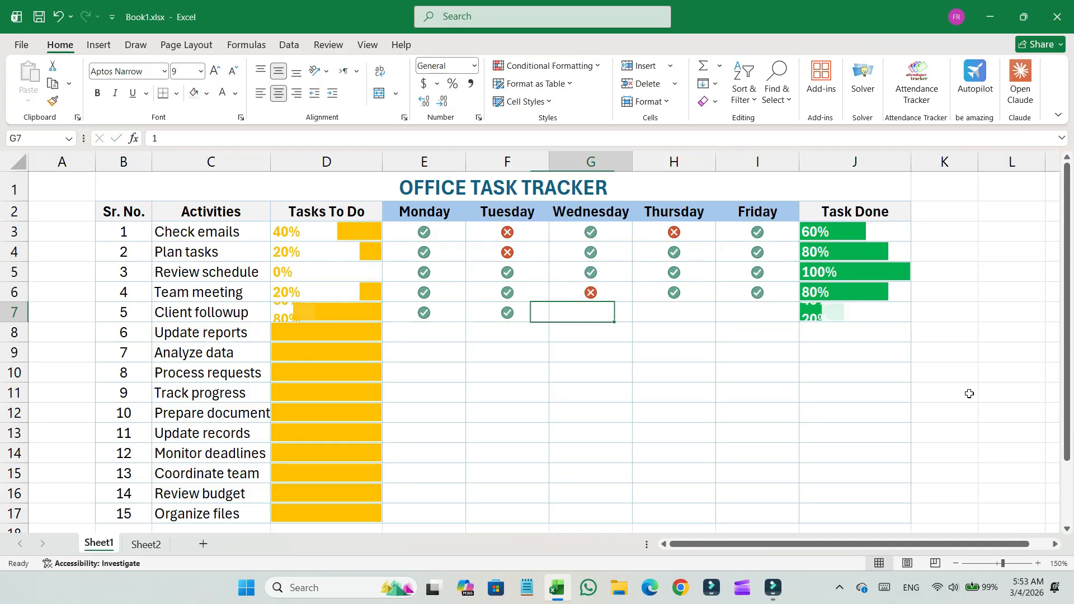
key(0)
key(Tab)
key(0)
key(Tab)
key(1)
key(Return)
Step: Fill in the Update reports row, Monday to Friday (E8:I8), with 0, 1, 0, 1, 0
key(0)
key(Tab)
key(1)
key(Tab)
key(0)
key(Tab)
key(1)
key(Tab)
key(0)
key(Return)
Step: Fill in the Analyze data row (E9:I9) with 1 for Monday and 0 for Tuesday to Friday
key(1)
key(Tab)
key(0)
key(Tab)
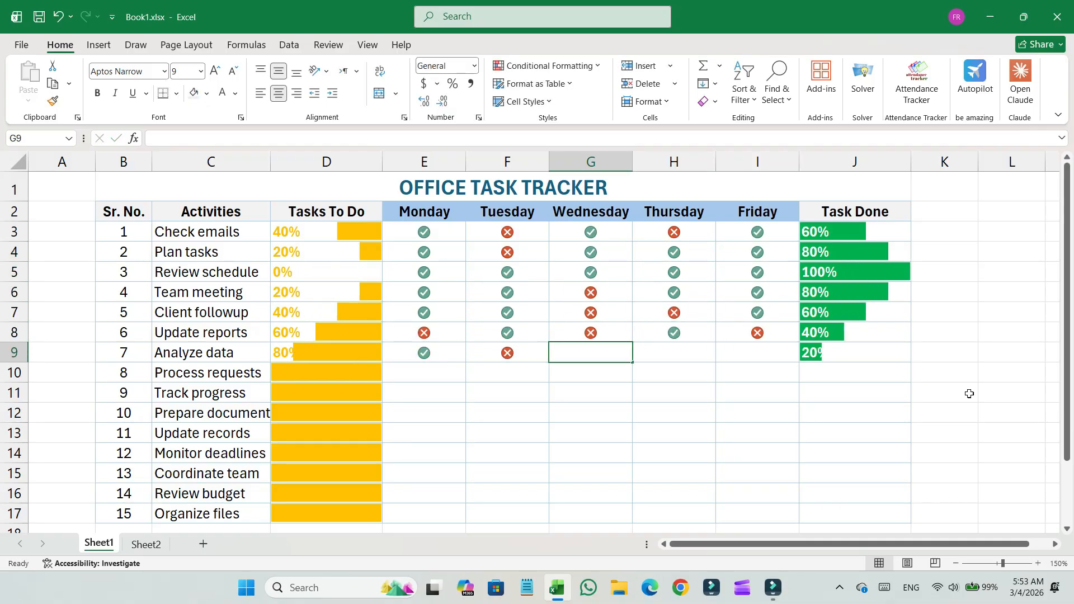
key(0)
key(Tab)
key(0)
key(Tab)
key(0)
key(Return)
Step: Fill in the Process requests row, Monday to Friday (E10:I10), with 1, 0, 1, 0, 0
key(1)
key(Tab)
key(0)
key(Tab)
key(1)
key(Tab)
key(0)
key(Tab)
key(0)
key(Return)
Step: Fill in the Track progress row, Monday to Friday (E11:I11), with 0, 1, 1, 1, 0
key(0)
key(Tab)
key(1)
key(Tab)
key(1)
key(Tab)
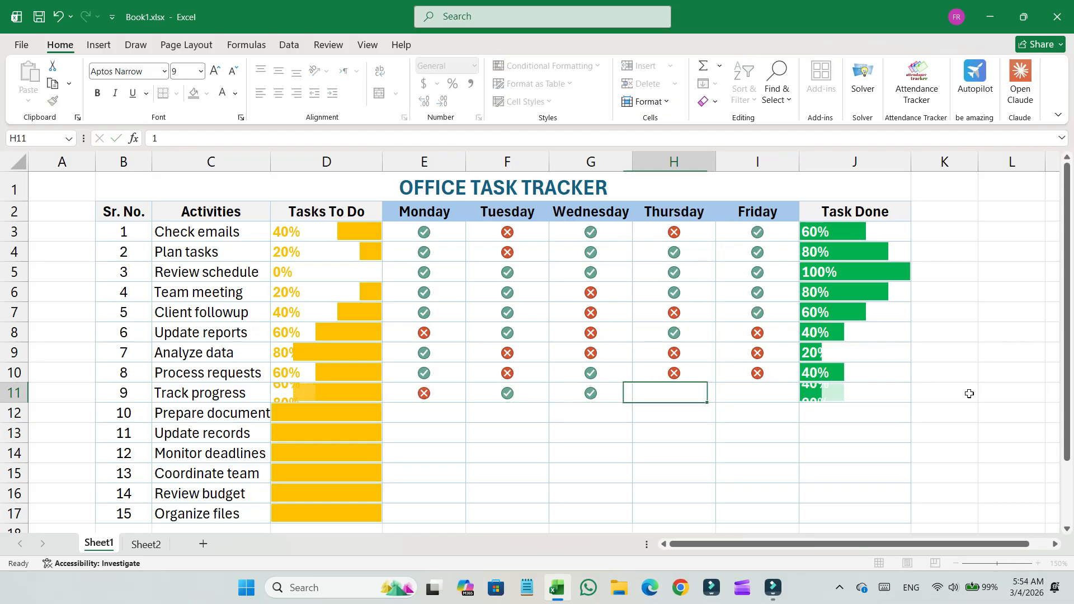
key(1)
key(Tab)
key(0)
key(Return)
Step: Fill in the Prepare document row, Monday to Friday (E12:I12), with 1, 1, 1, 0, 1
key(1)
key(Tab)
key(1)
key(Tab)
key(1)
key(Tab)
key(0)
key(Tab)
key(1)
key(Return)
Step: Mark Update records as done on every weekday by entering 1 in each cell of E13:I13
text(1)
key(Tab)
key(1)
key(Tab)
key(1)
key(Tab)
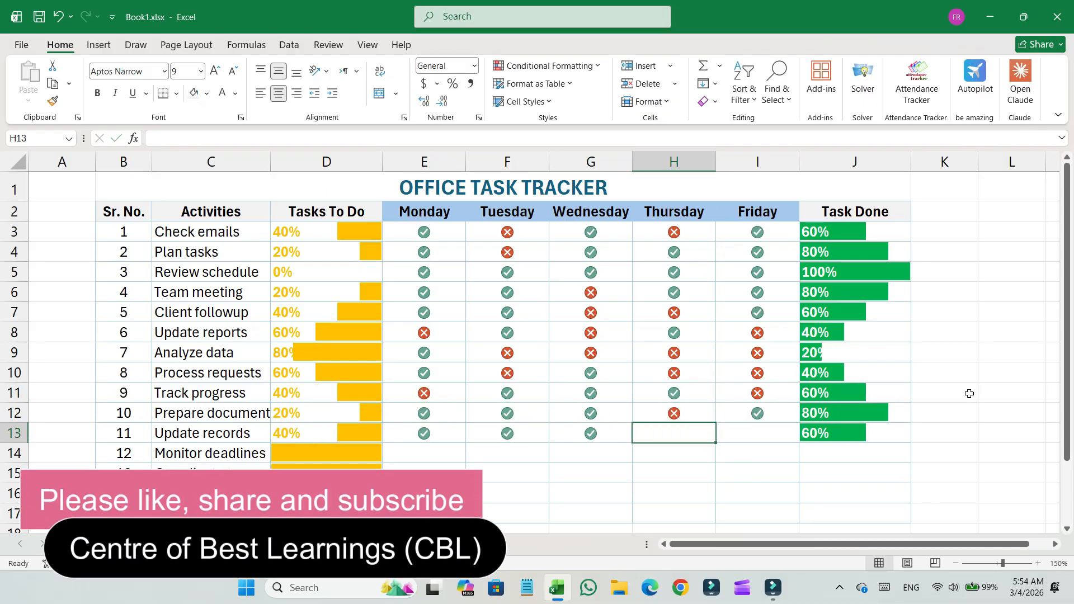
key(1)
key(Tab)
key(1)
key(Return)
Step: Fill in the Monitor deadlines row, Monday to Friday (E14:I14), with 1, 0, 1, 1, 1
key(1)
key(Tab)
key(0)
key(Tab)
key(1)
key(Tab)
key(1)
key(Tab)
key(1)
key(Return)
Step: Fill in the Coordinate team row, Monday to Friday (E15:I15), with 1, 0, 1, 0, 1
key(1)
key(Tab)
key(0)
key(Tab)
key(1)
key(Tab)
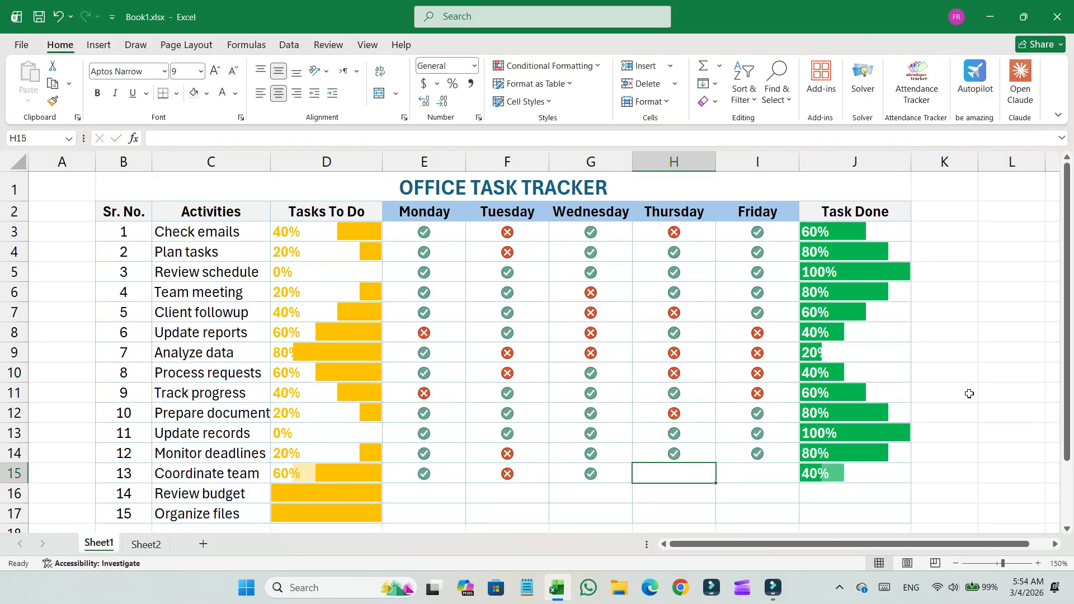
key(0)
key(Tab)
key(1)
key(Return)
Step: Fill in the Review budget row, Monday to Friday (E16:I16), with 0, 1, 0, 1, 0
key(0)
key(Tab)
key(1)
key(Tab)
key(0)
key(Tab)
key(1)
key(Tab)
text(0)
key(Return)
Step: Fill in the Organize files row, Monday to Friday (E17:I17), with 1, 0, 1, 0, 1
key(1)
key(Tab)
text(0)
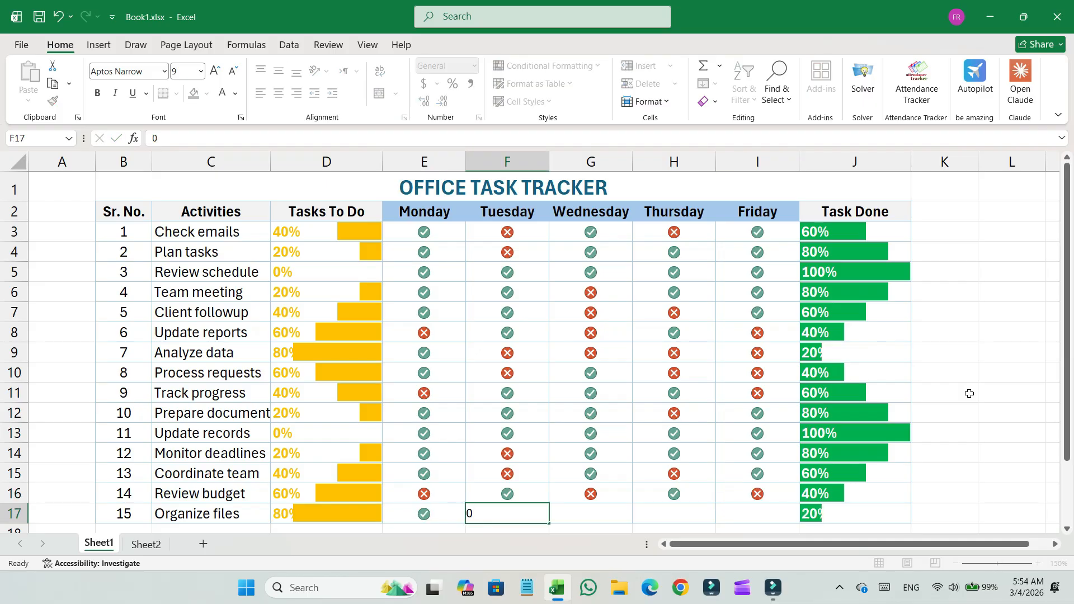
key(Tab)
key(1)
key(Tab)
key(0)
key(Tab)
key(1)
key(Tab)
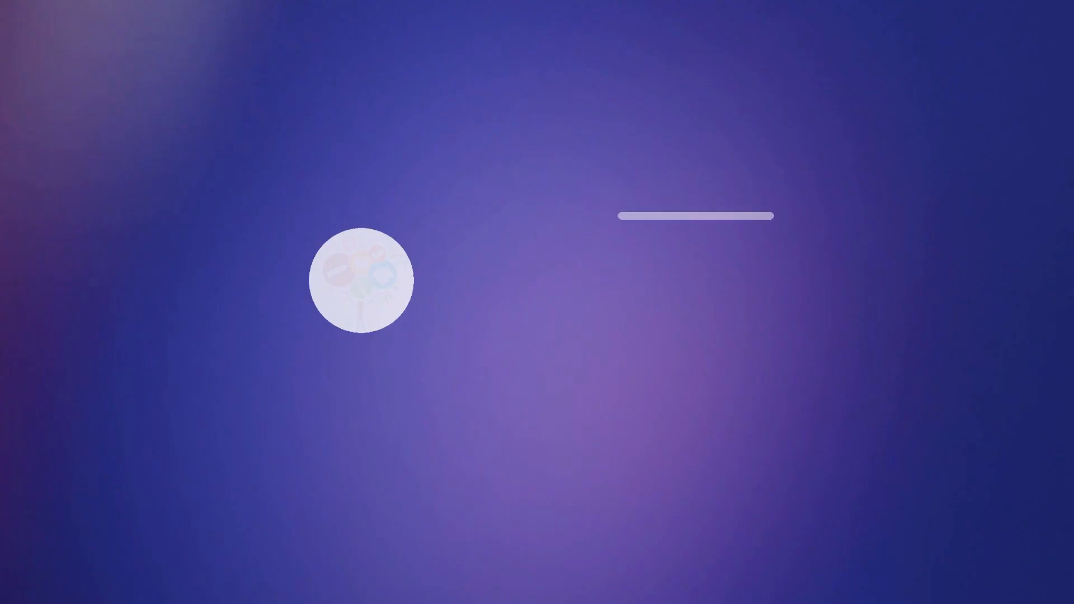